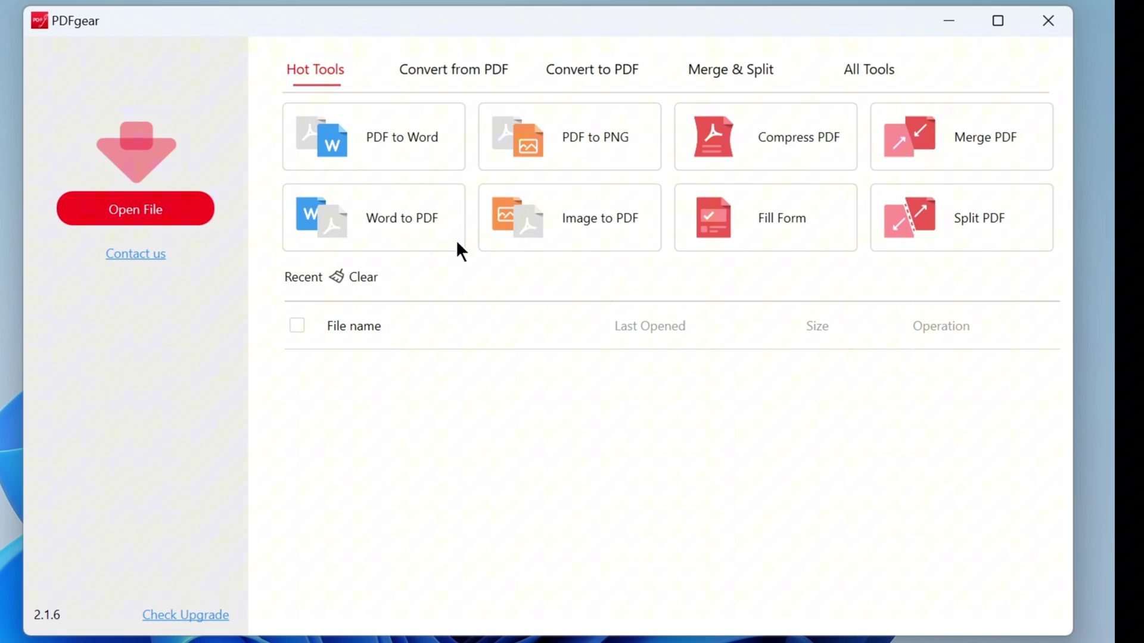
Step: Show PDFgear's Convert from PDF tools
click(456, 68)
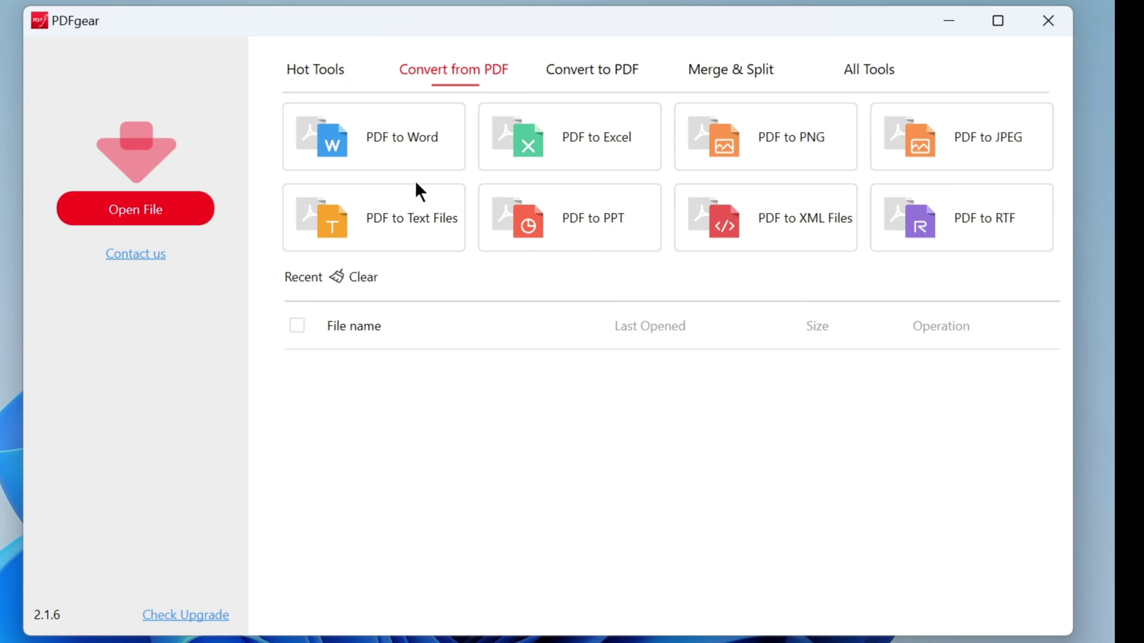
Step: Open the PDF to Text Files converter and add the PDF files to convert
click(408, 233)
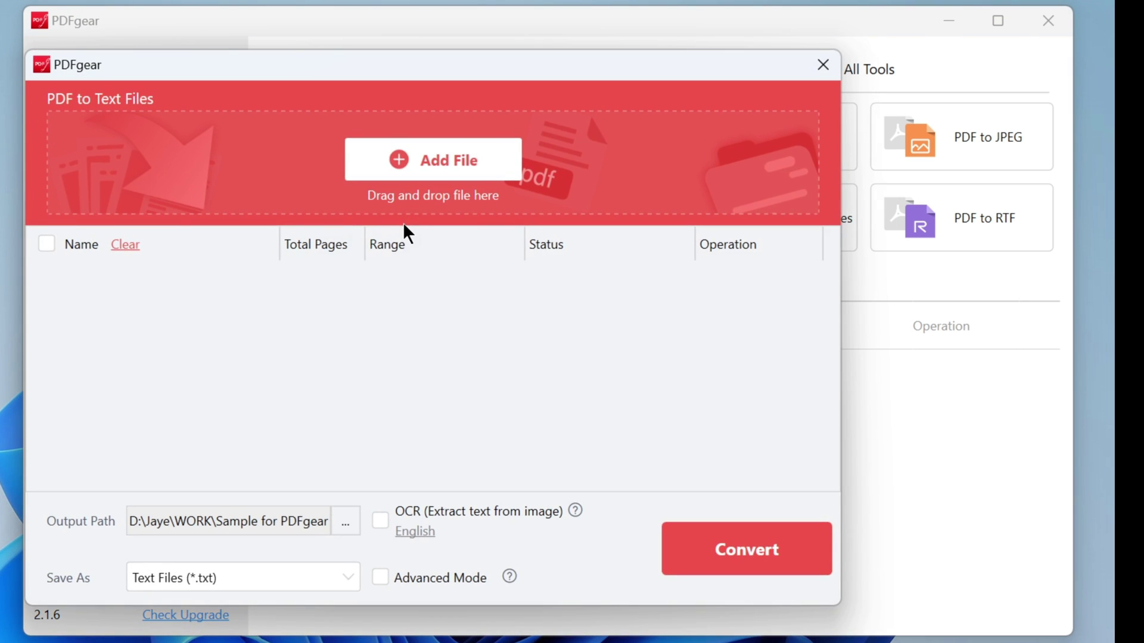
drag(394, 66, 480, 65)
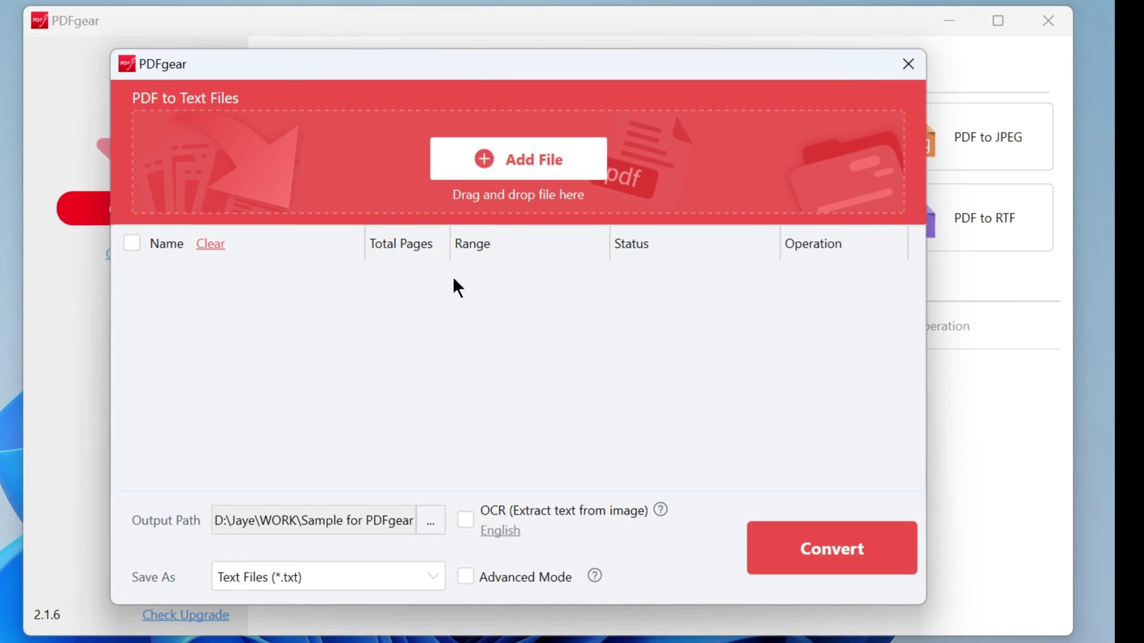
click(477, 157)
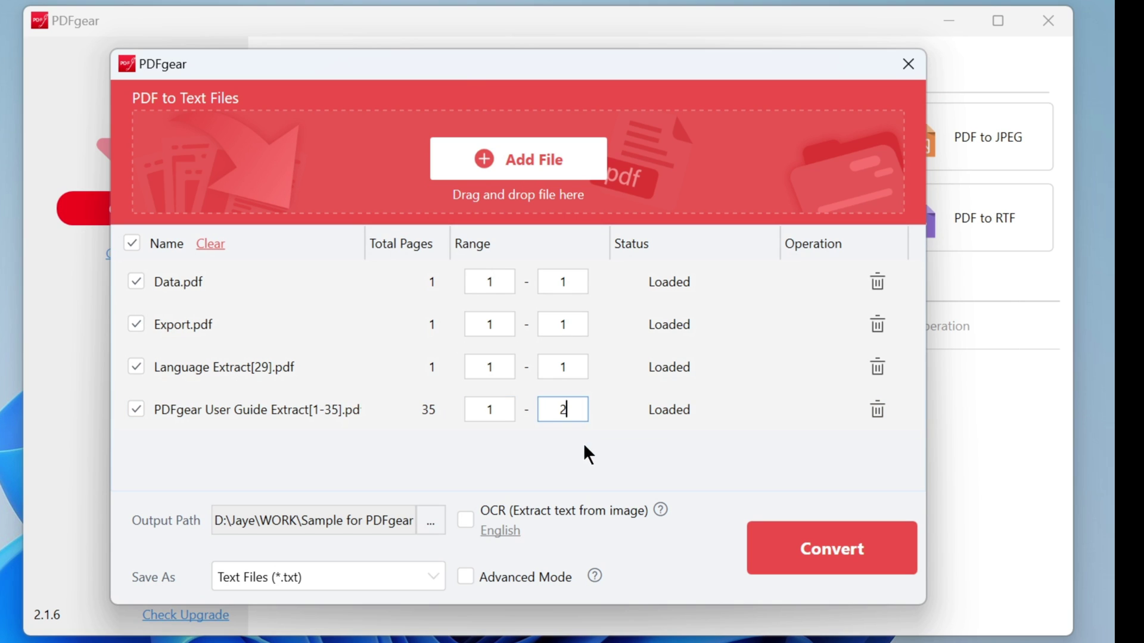
Step: Remove Language Extract and Export.pdf, then convert Data.pdf and the User Guide extract to text
click(876, 365)
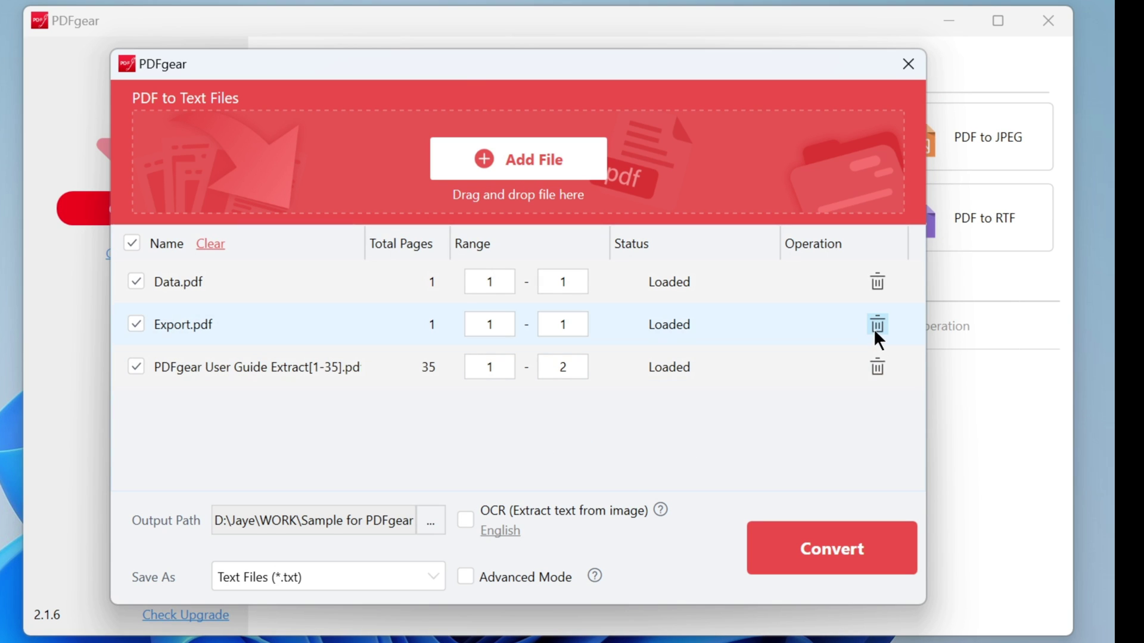
click(875, 331)
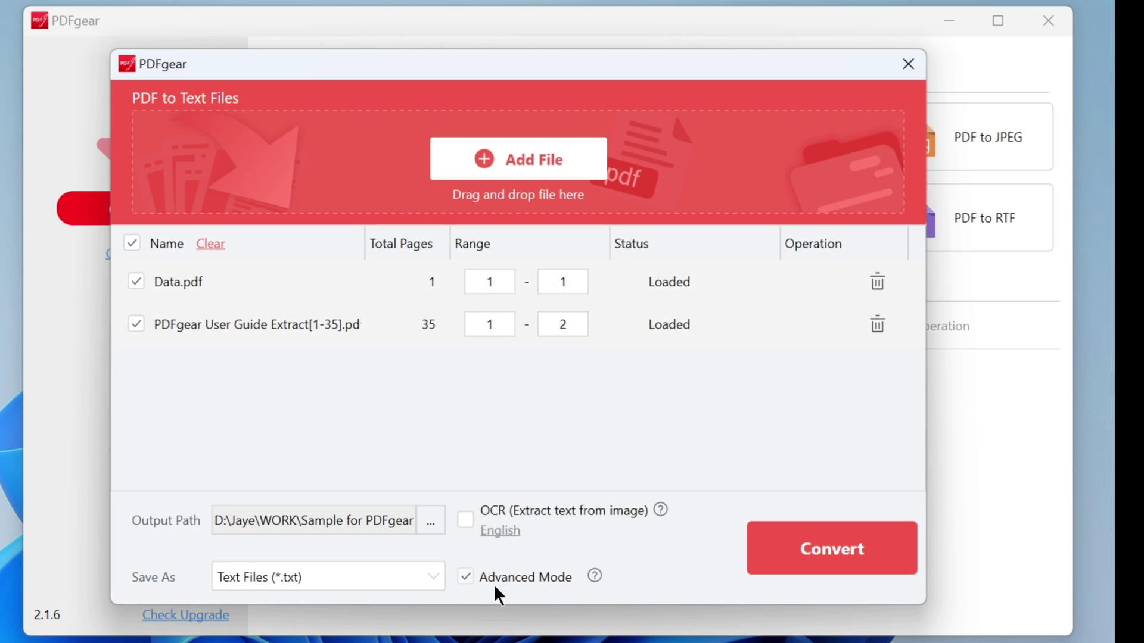
click(834, 554)
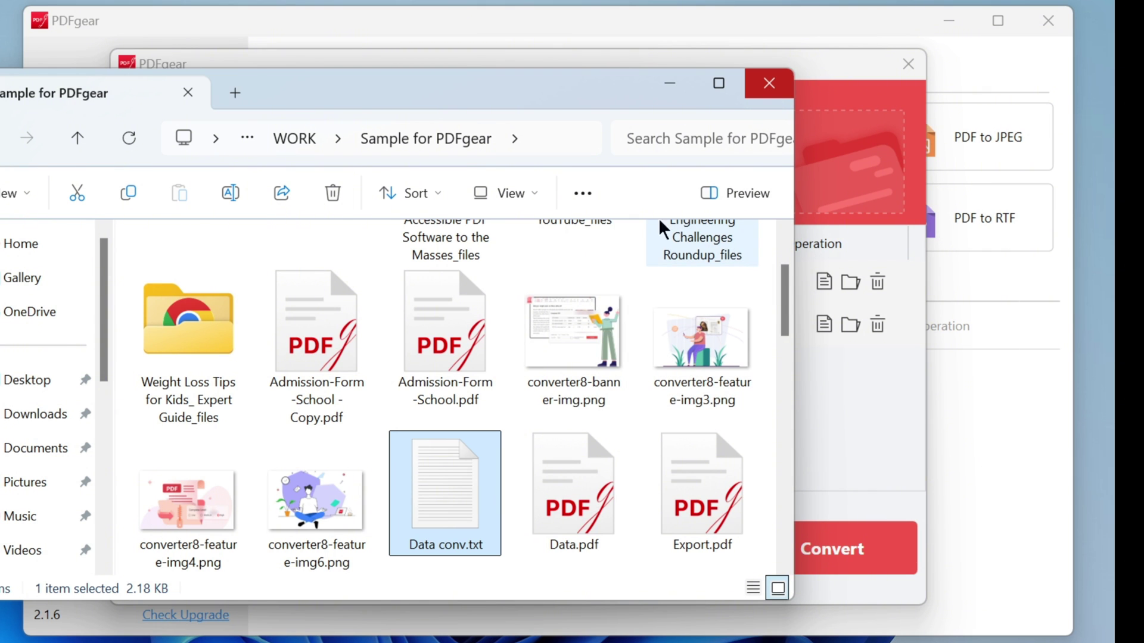
click(769, 82)
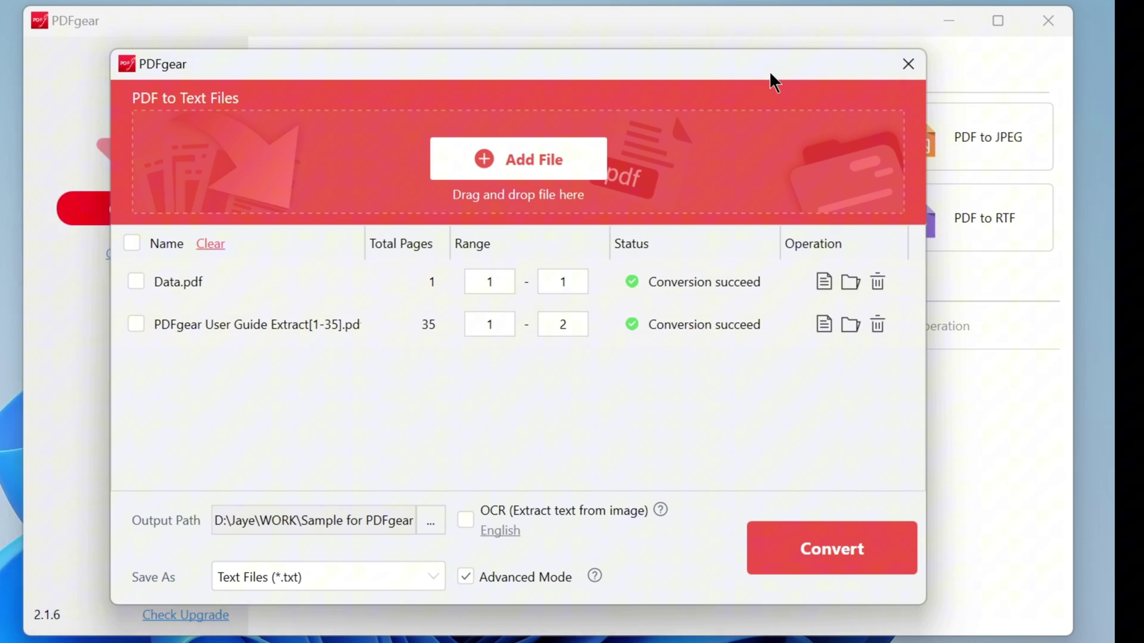
Step: Close the converter and open Export.pdf in PDFgear
click(900, 57)
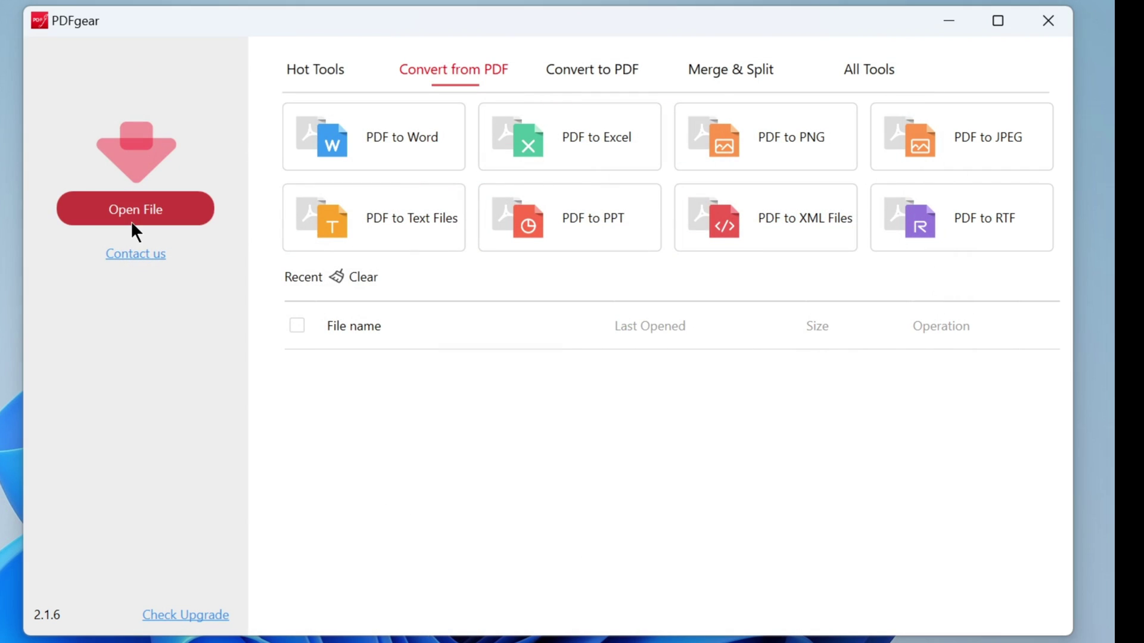
click(131, 219)
click(506, 517)
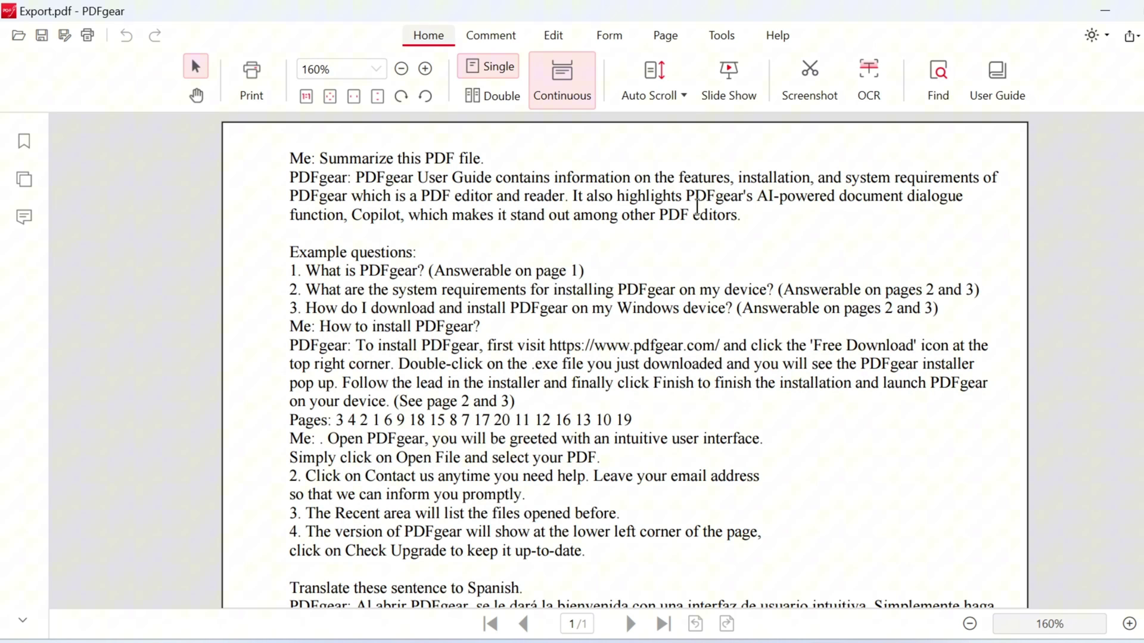
Step: Load Export.pdf into the PDF to TXT converter from the Tools menu
click(709, 37)
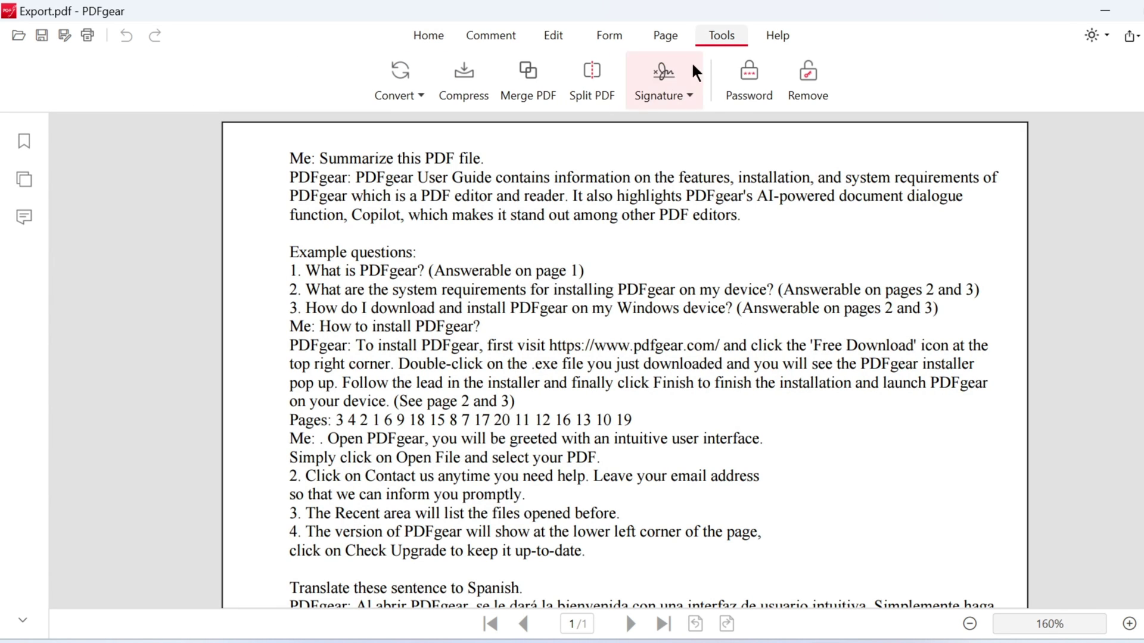
click(387, 95)
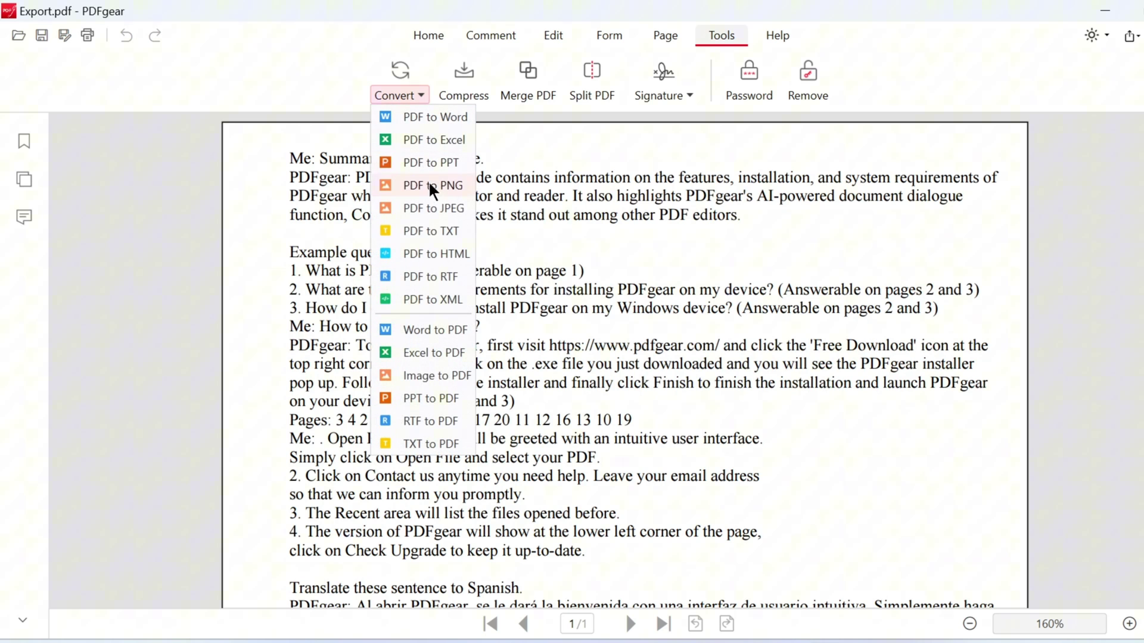
click(435, 230)
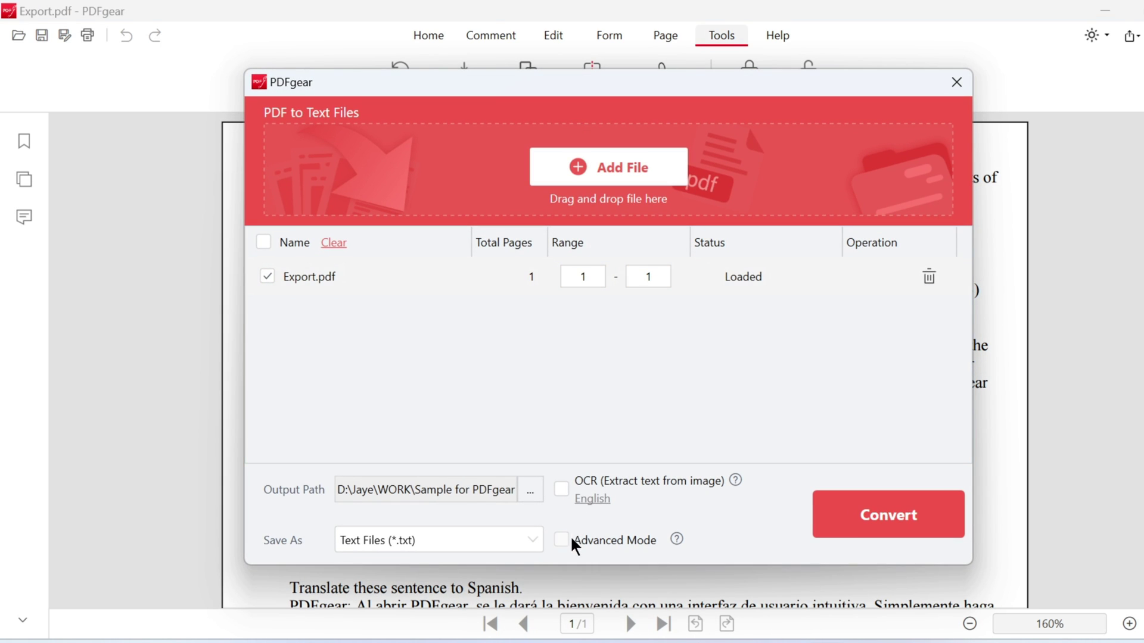
Step: Add Resume Extract.pdf with its range cut to page 1–1, and convert both PDFs
click(612, 161)
click(671, 387)
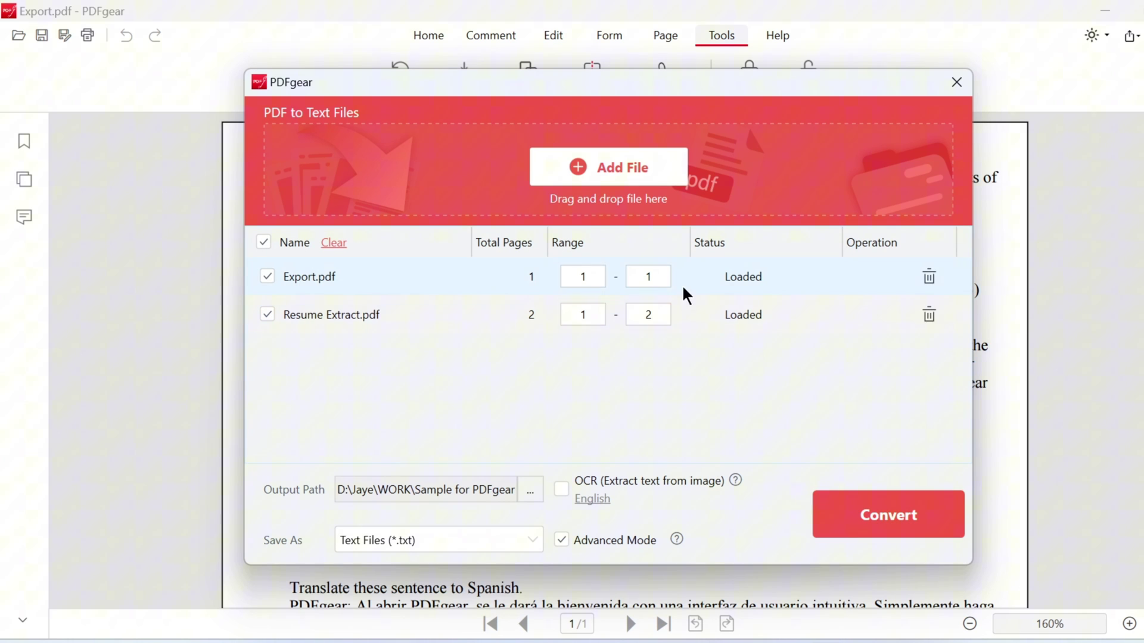
double_click(648, 315)
text(2)
key(BackSpace)
text(1)
click(865, 532)
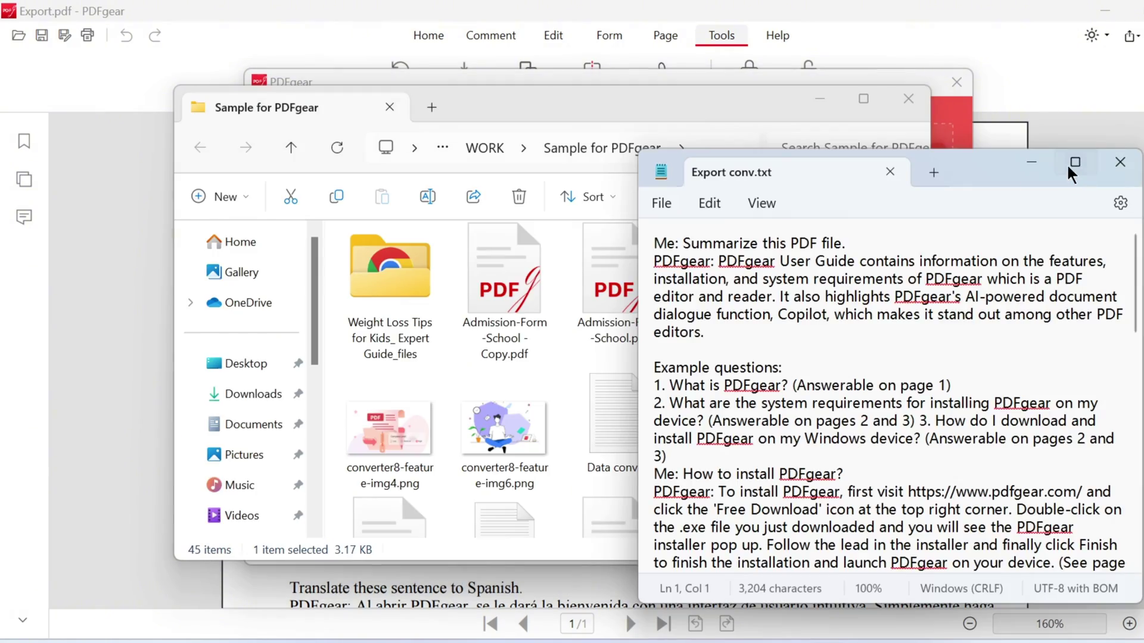
Step: Maximize Notepad and review the extracted text in Export conv.txt
click(1074, 162)
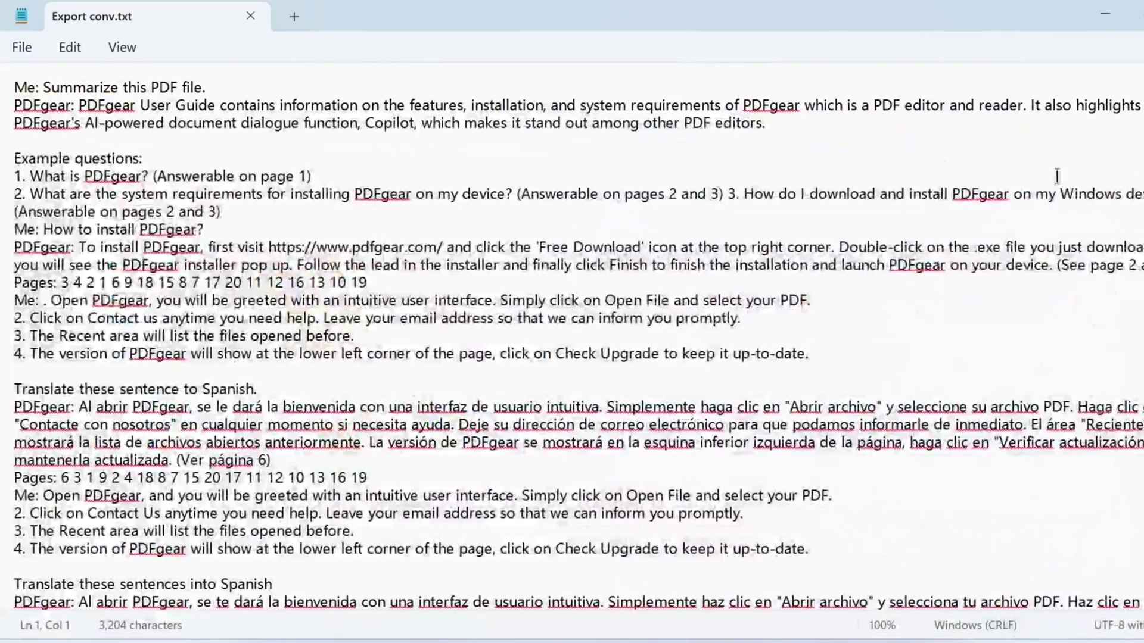
scroll(652, 307, down, 2)
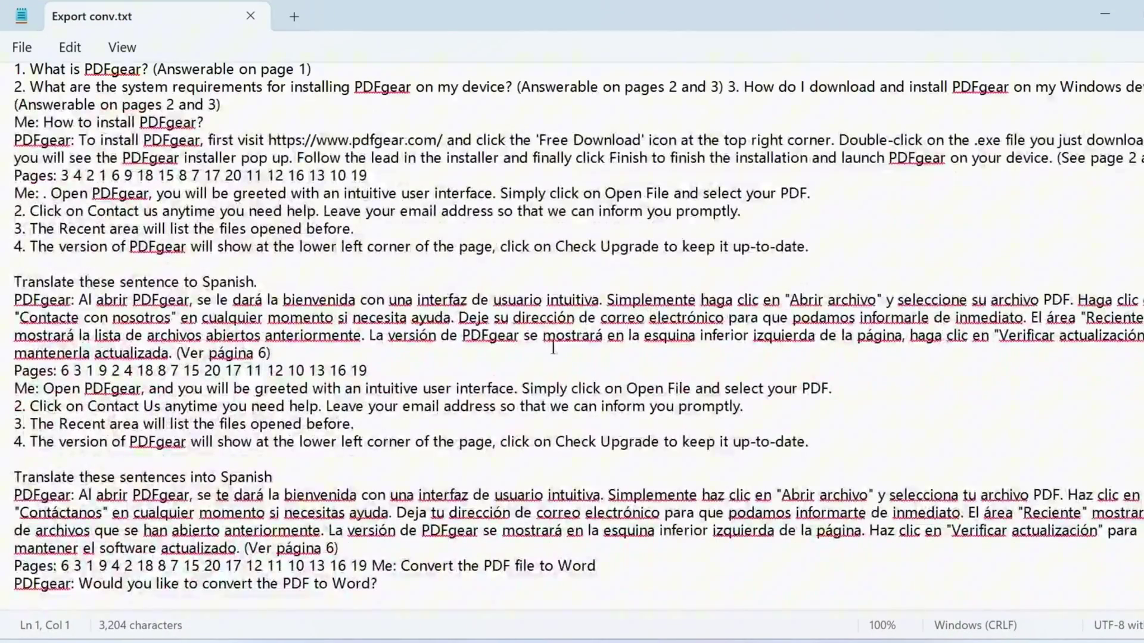
drag(388, 603, 541, 130)
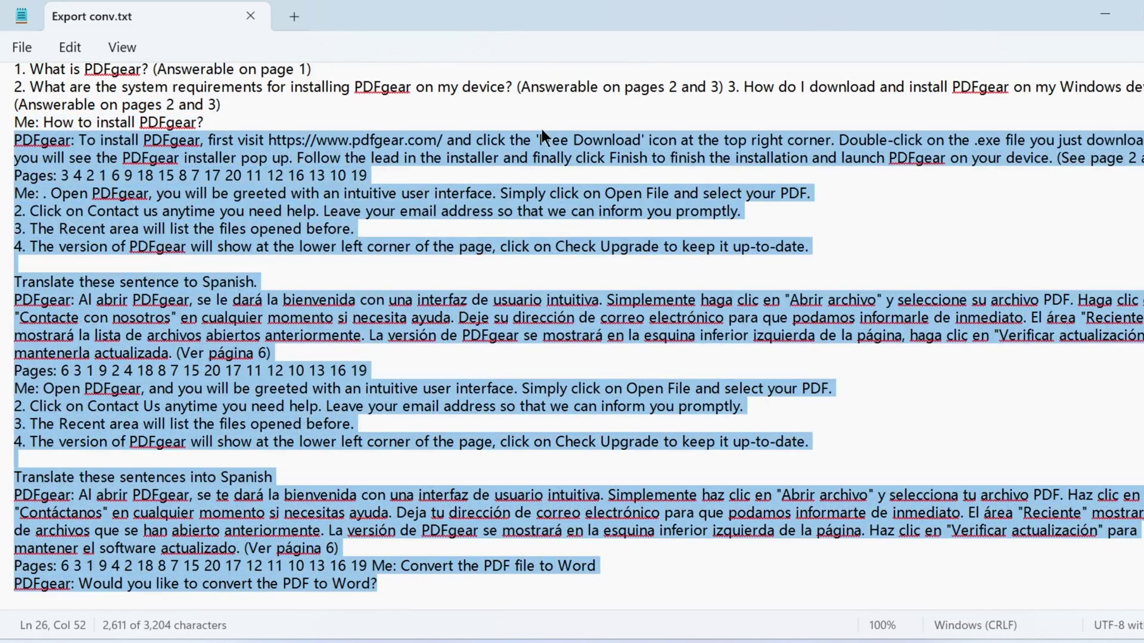
click(752, 221)
scroll(753, 222, up, 2)
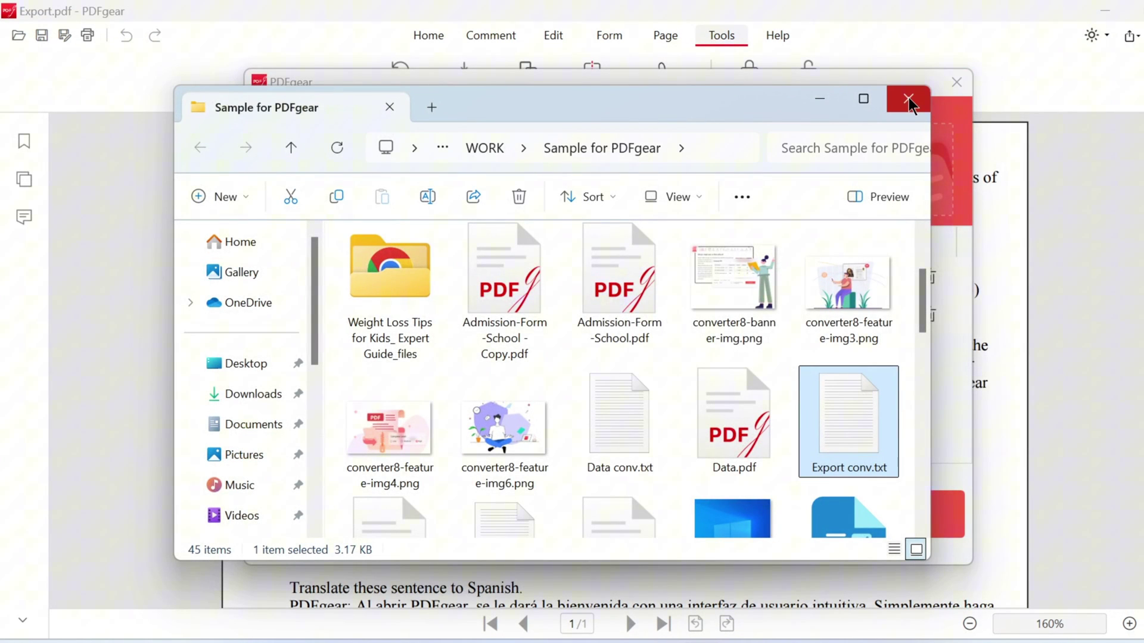
Step: Close the output folder, clear Export.pdf and Resume Extract.pdf from the list, and close the converter
click(909, 100)
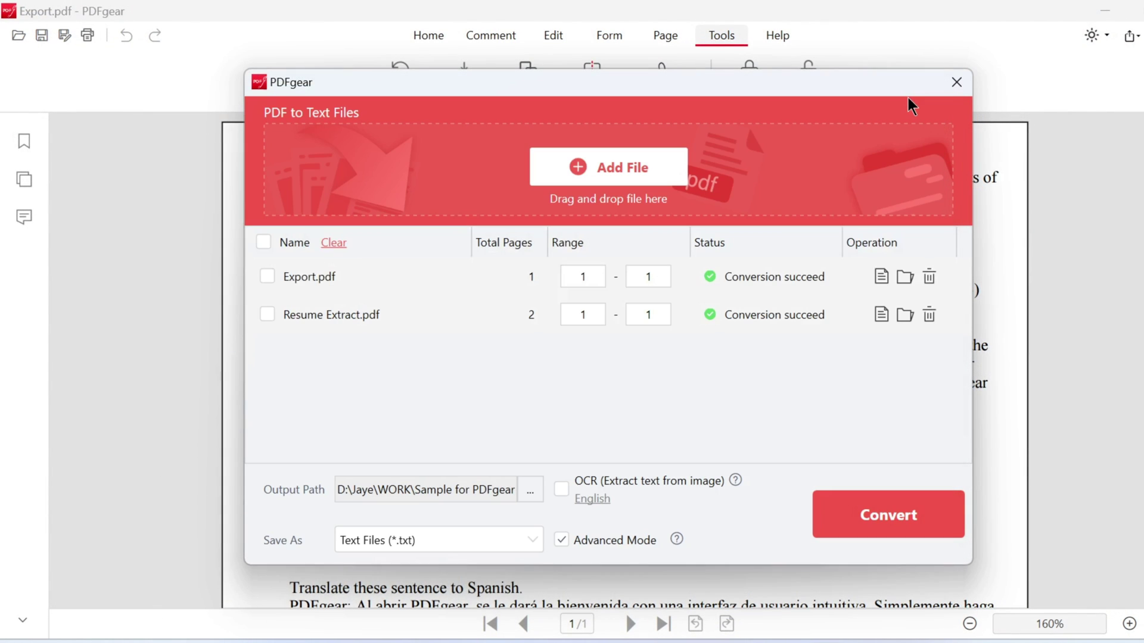
click(266, 314)
click(267, 276)
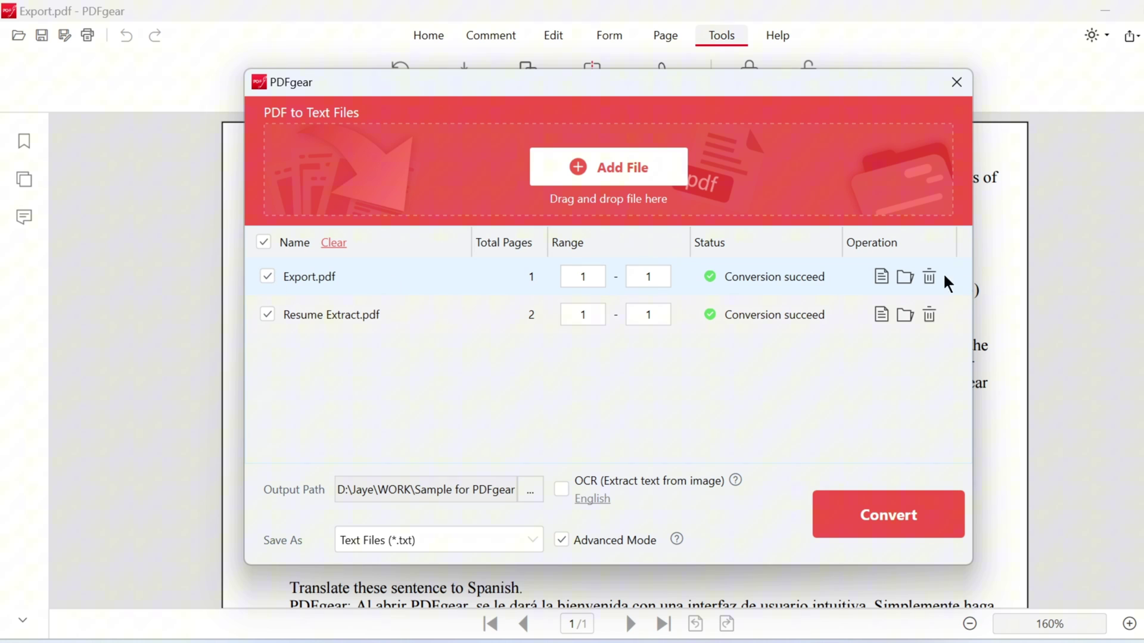
click(333, 243)
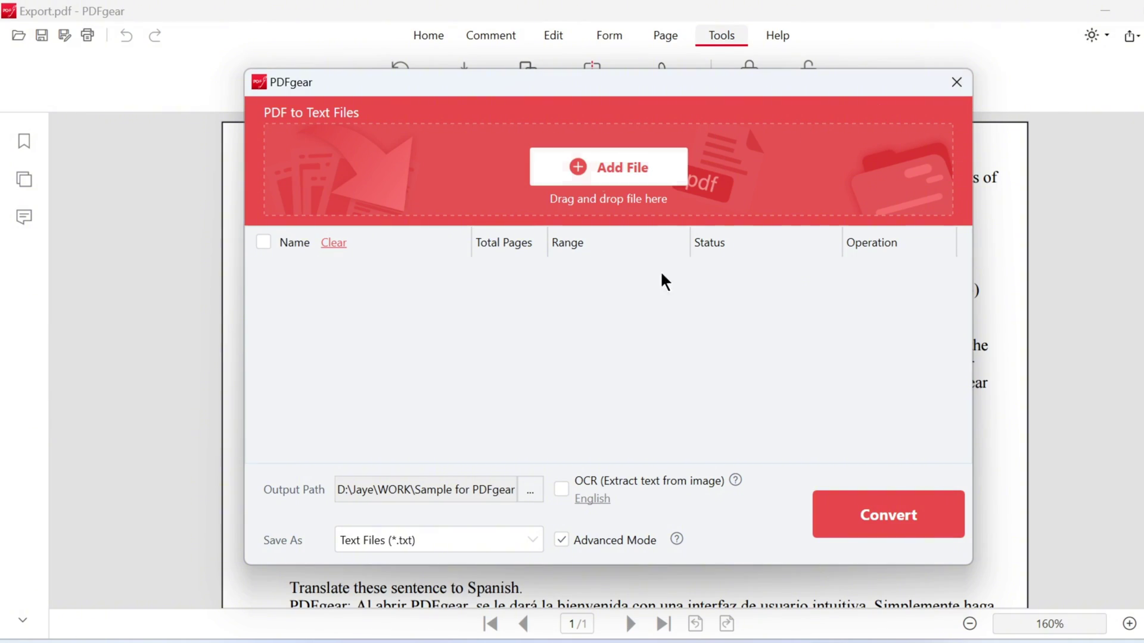
click(950, 81)
Step: In Mac PDFgear, convert Export.pdf to TXT after adjusting its page range
scroll(802, 258, down, 5)
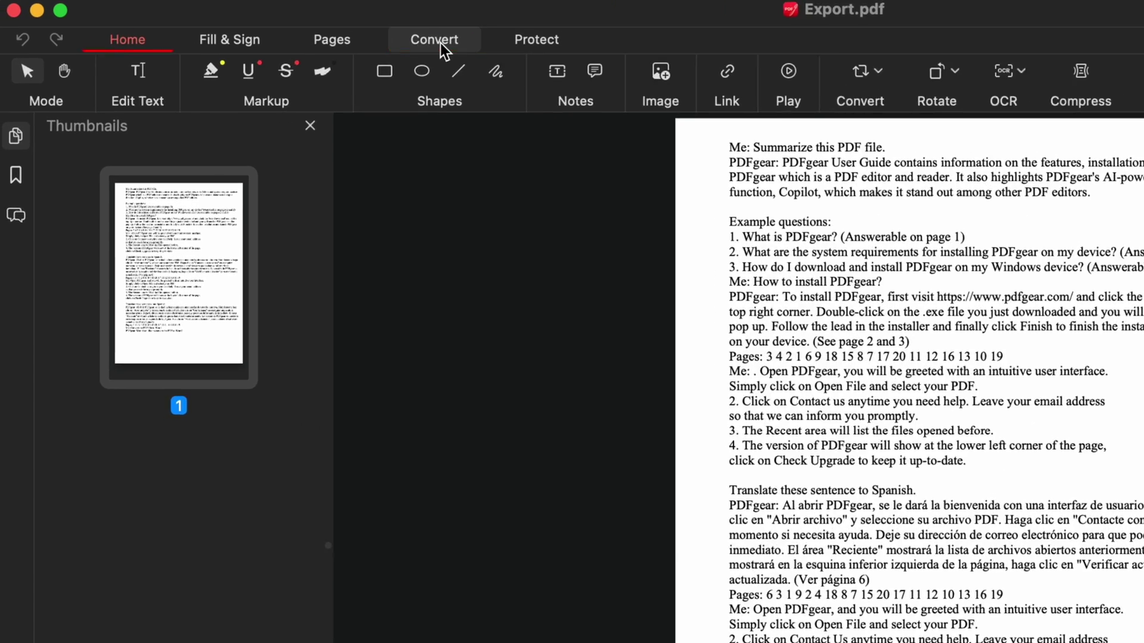
click(299, 28)
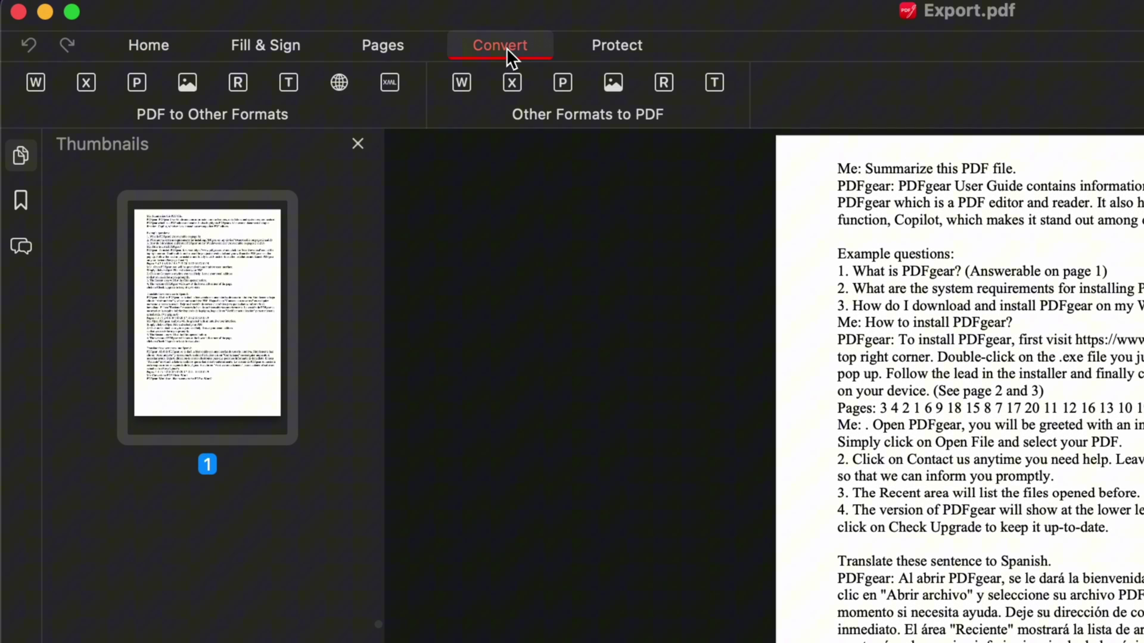
click(295, 91)
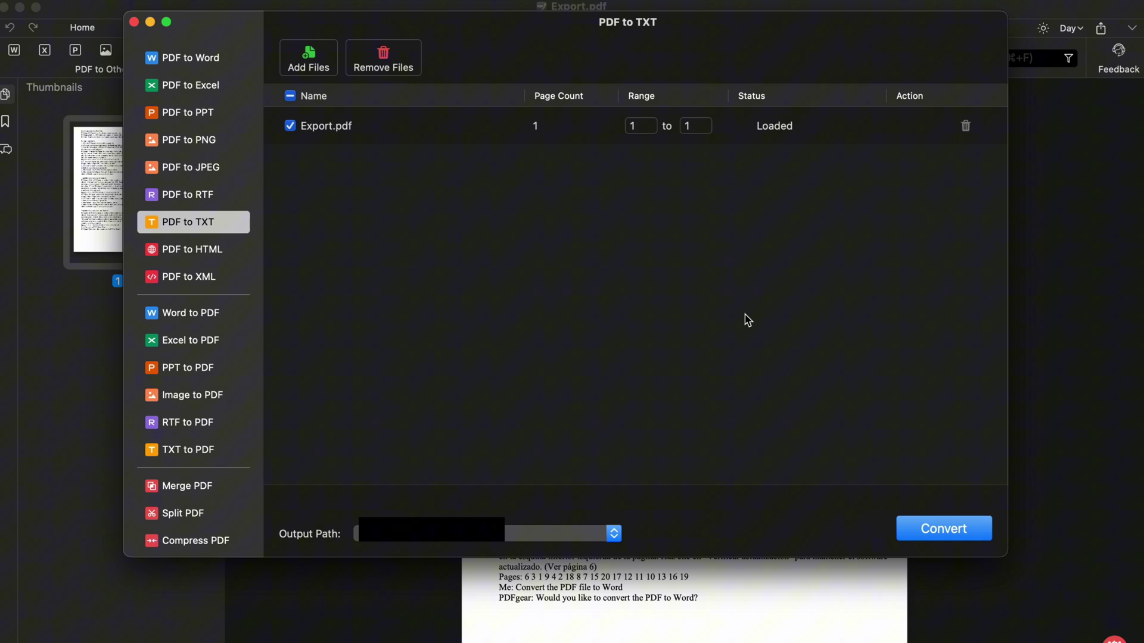
click(696, 126)
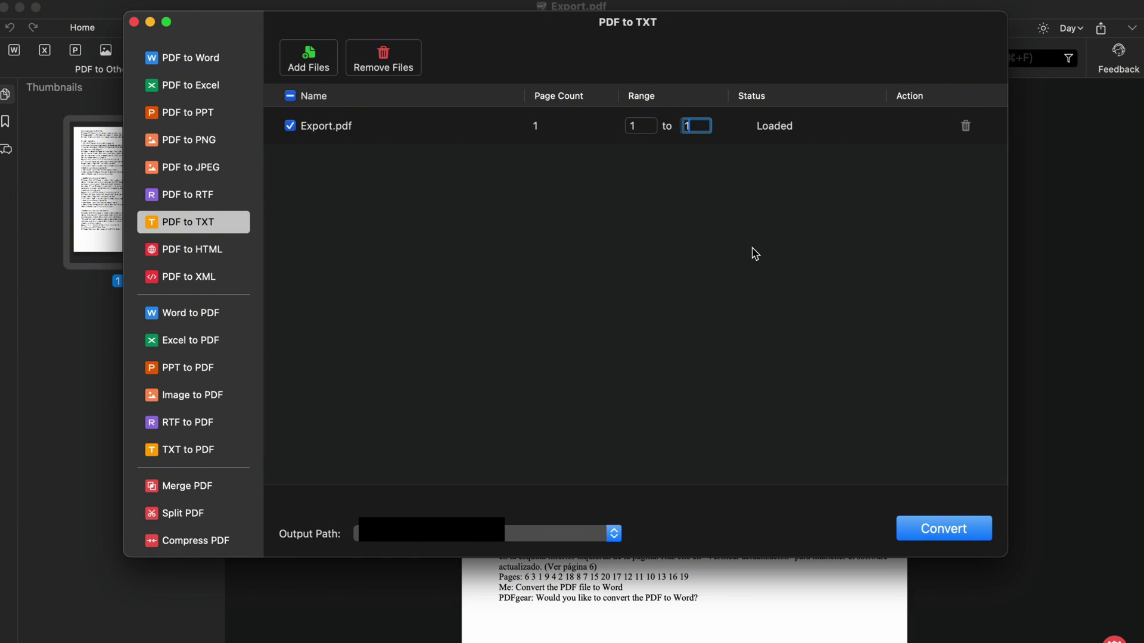
click(755, 254)
click(938, 530)
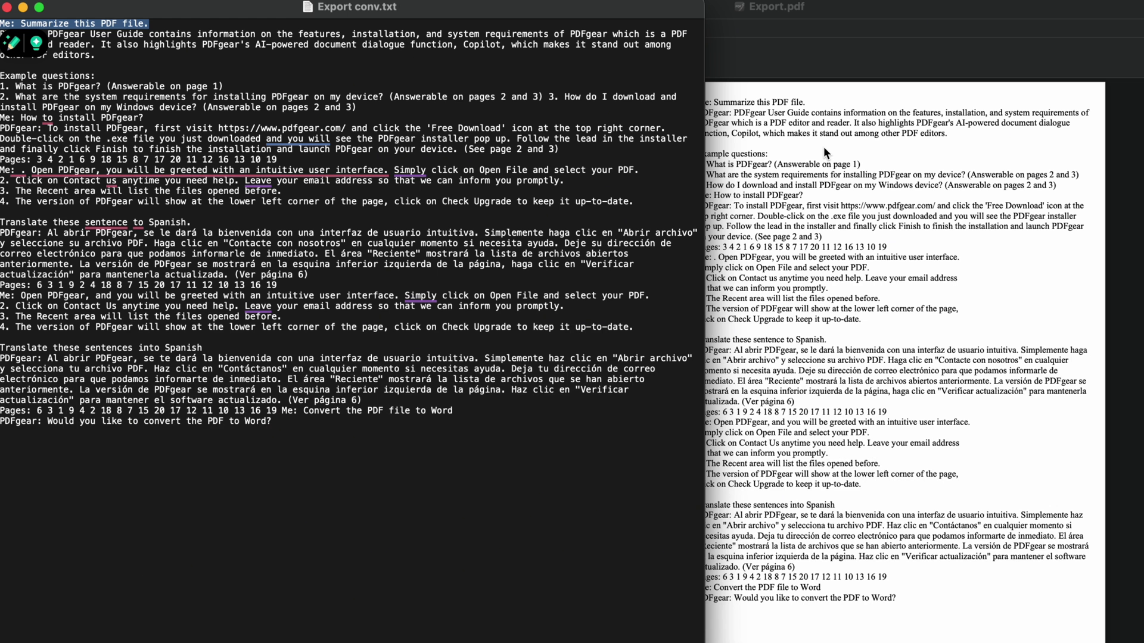
click(823, 146)
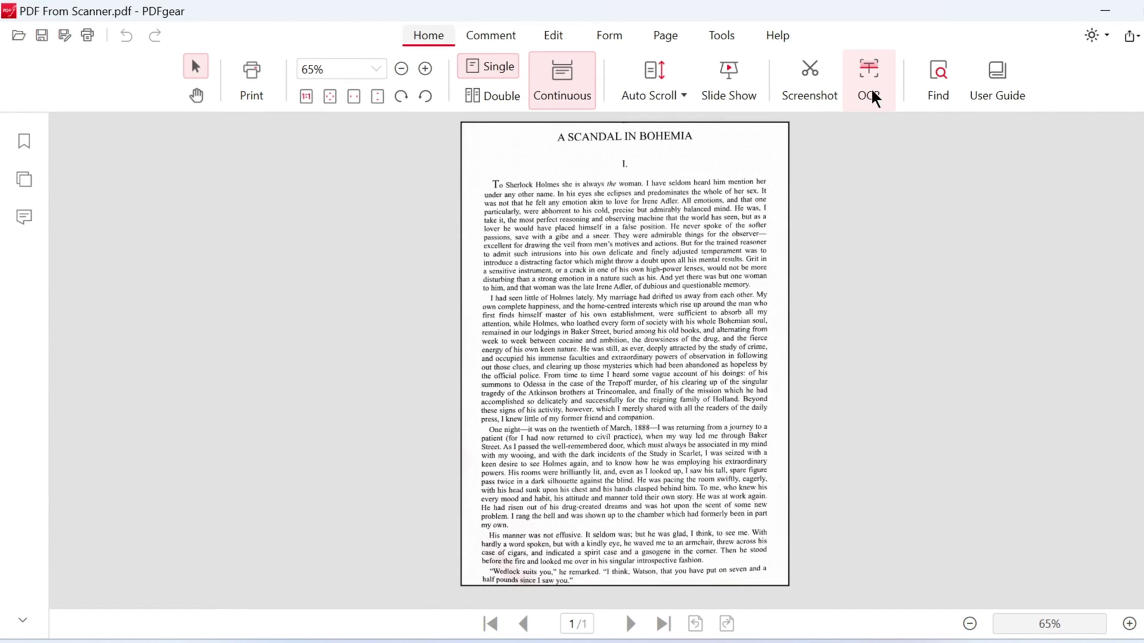
Step: Run OCR on the scanned page's body text below the title
click(871, 87)
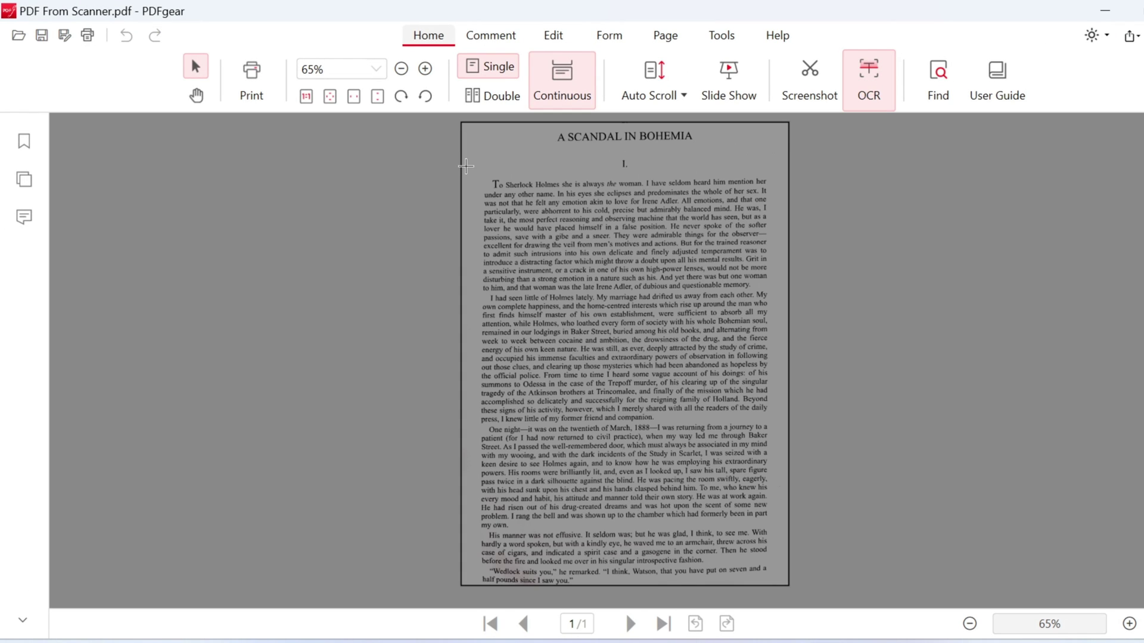
drag(466, 166, 788, 584)
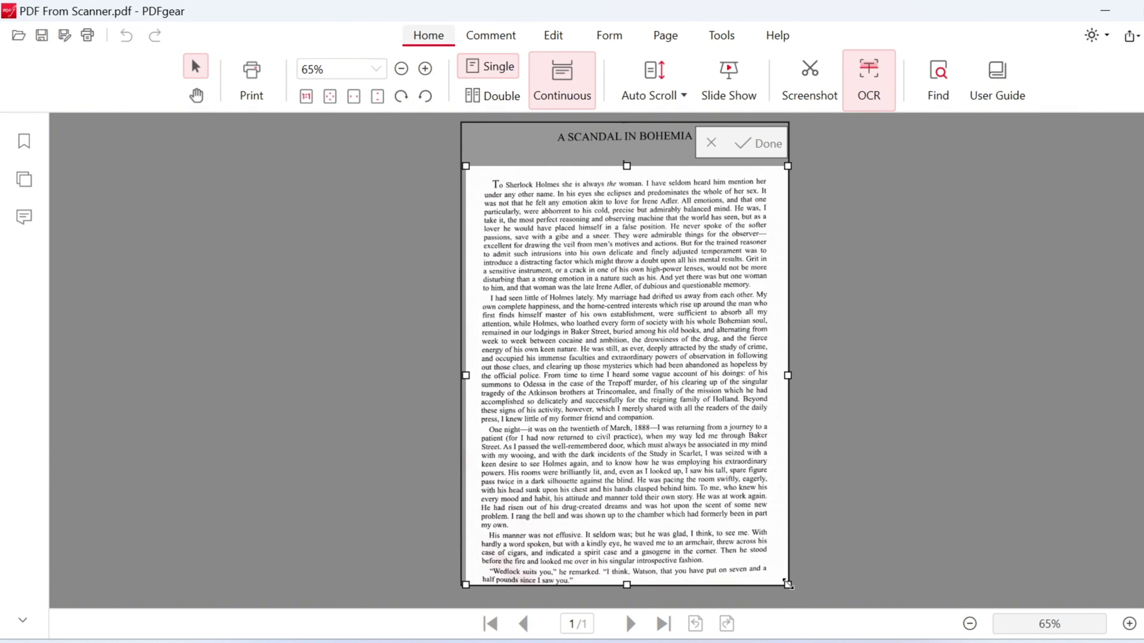
click(750, 146)
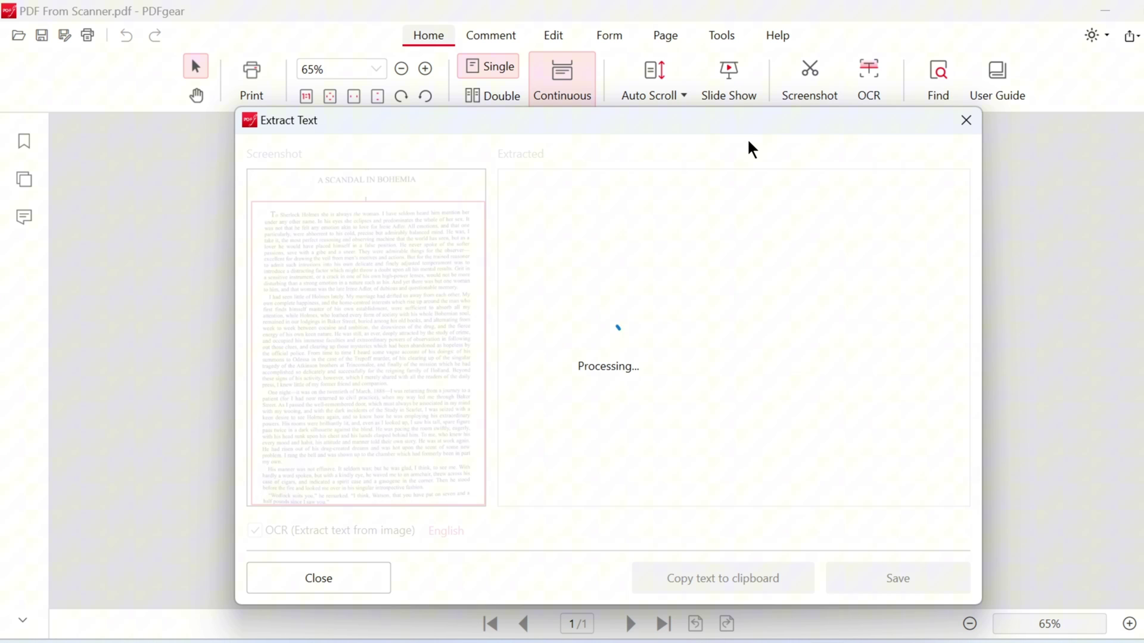
Step: Copy the recognized Sherlock Holmes text and confirm it in the clipboard history
scroll(752, 405, down, 20)
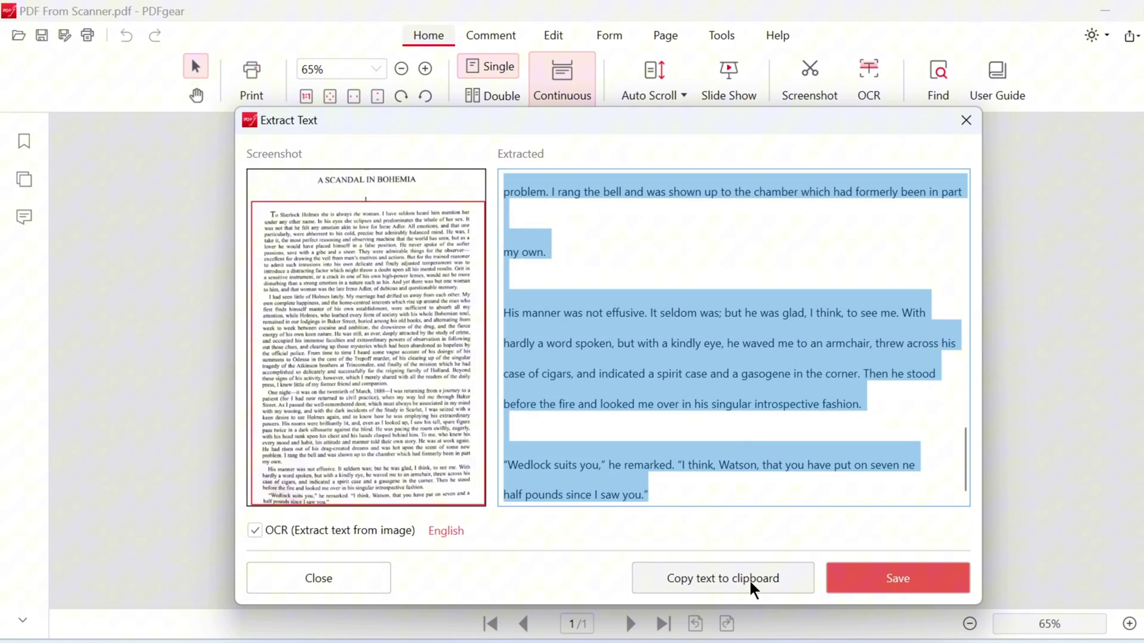
click(749, 579)
key(super+v)
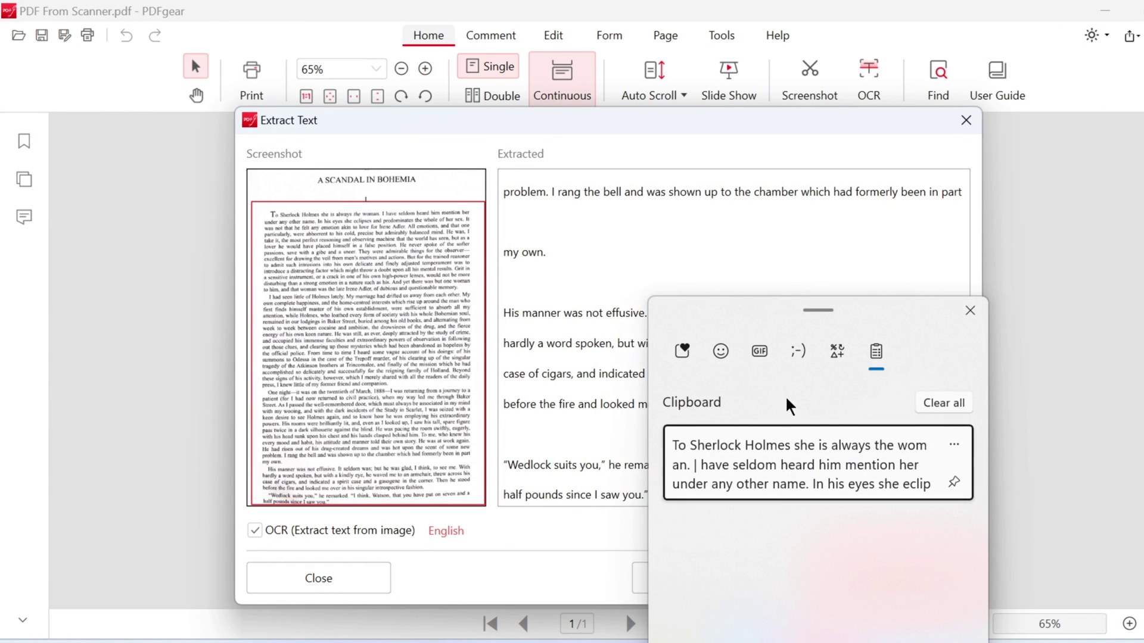
click(774, 255)
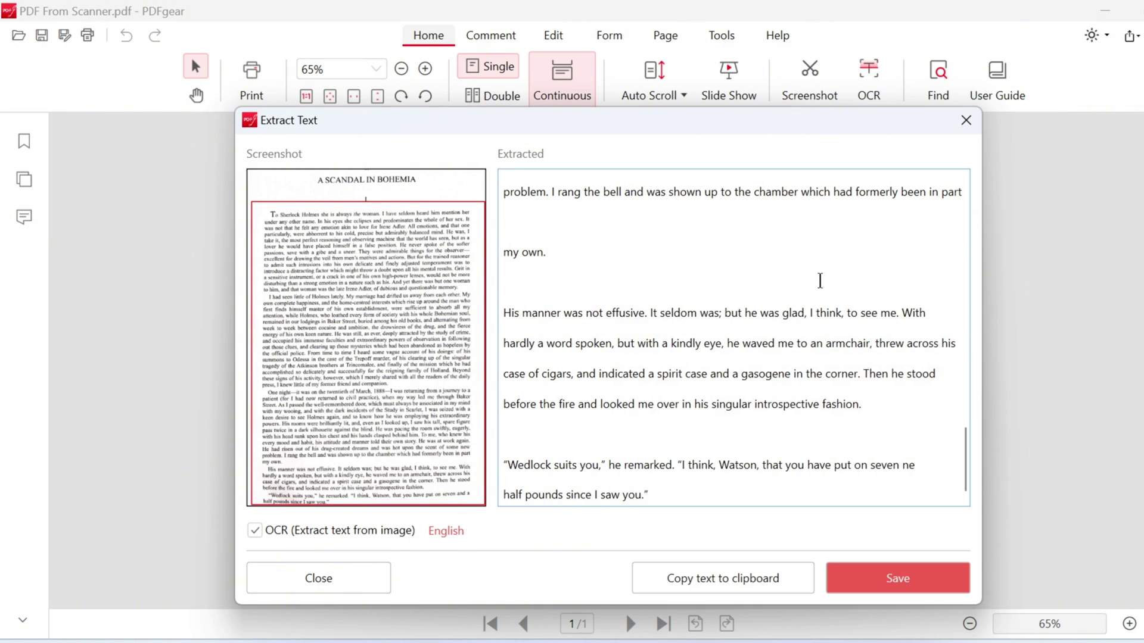
Step: Save the extracted OCR text as ExtractPDFgear.txt
click(881, 581)
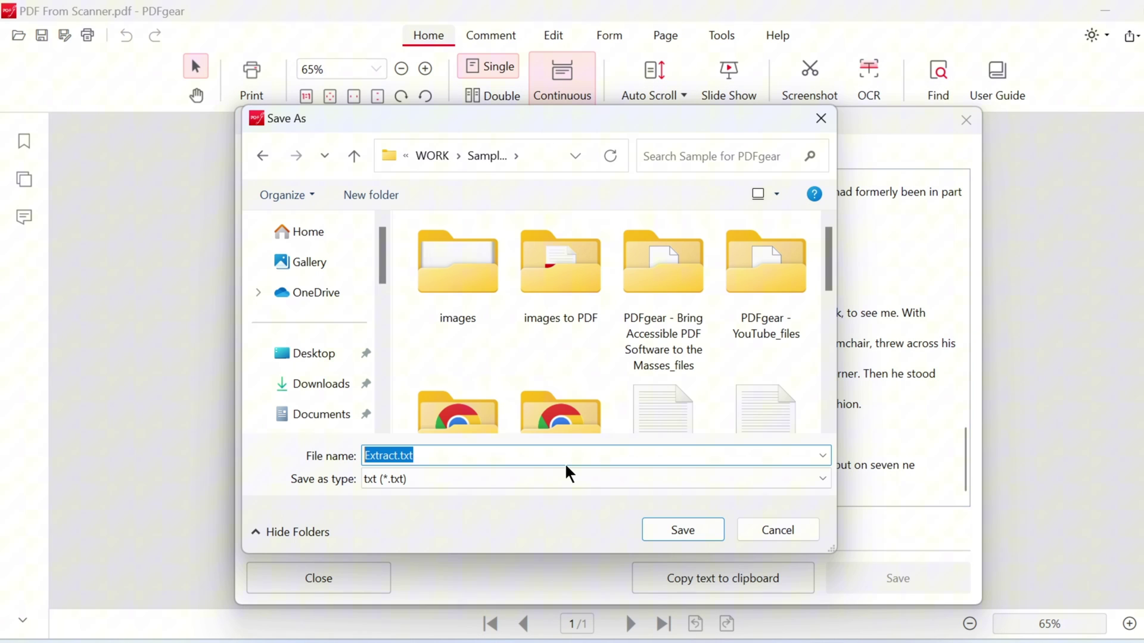
click(399, 456)
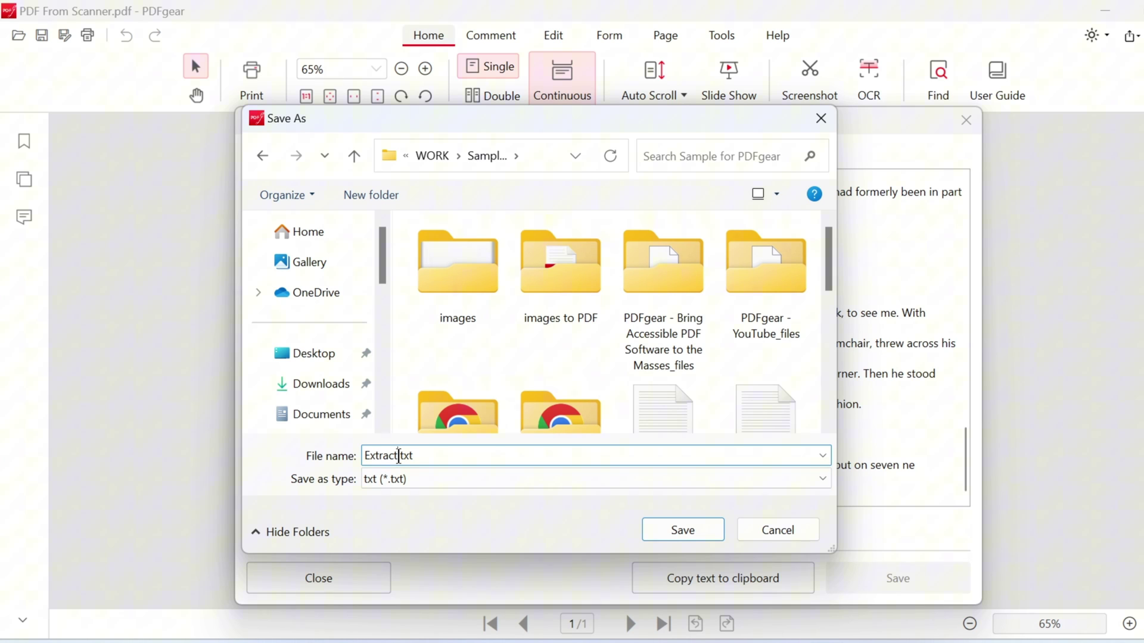
text(PDFgear)
click(693, 530)
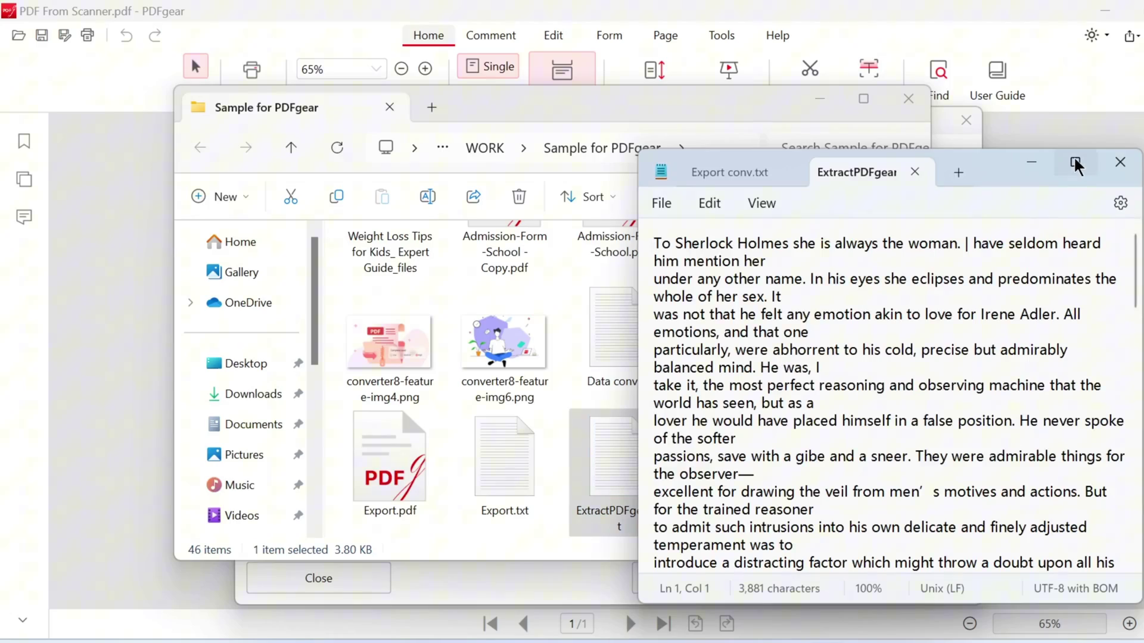
Step: Read through ExtractPDFgear.txt maximized in Notepad, then close it
click(1075, 162)
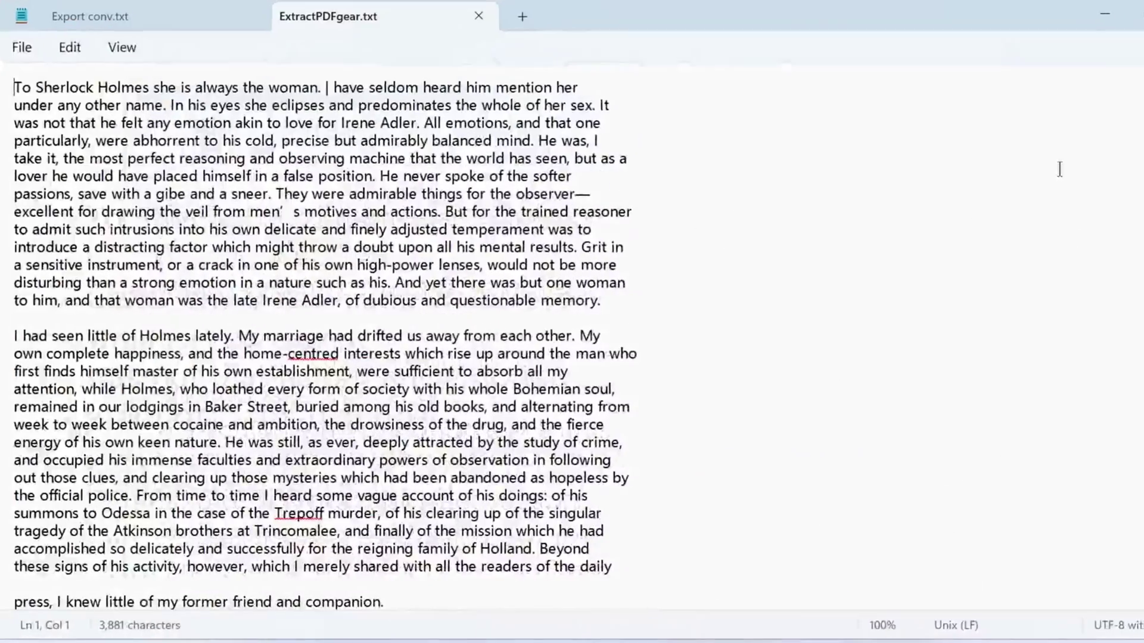
right_click(307, 361)
click(631, 411)
scroll(309, 443, down, 3)
scroll(317, 447, down, 3)
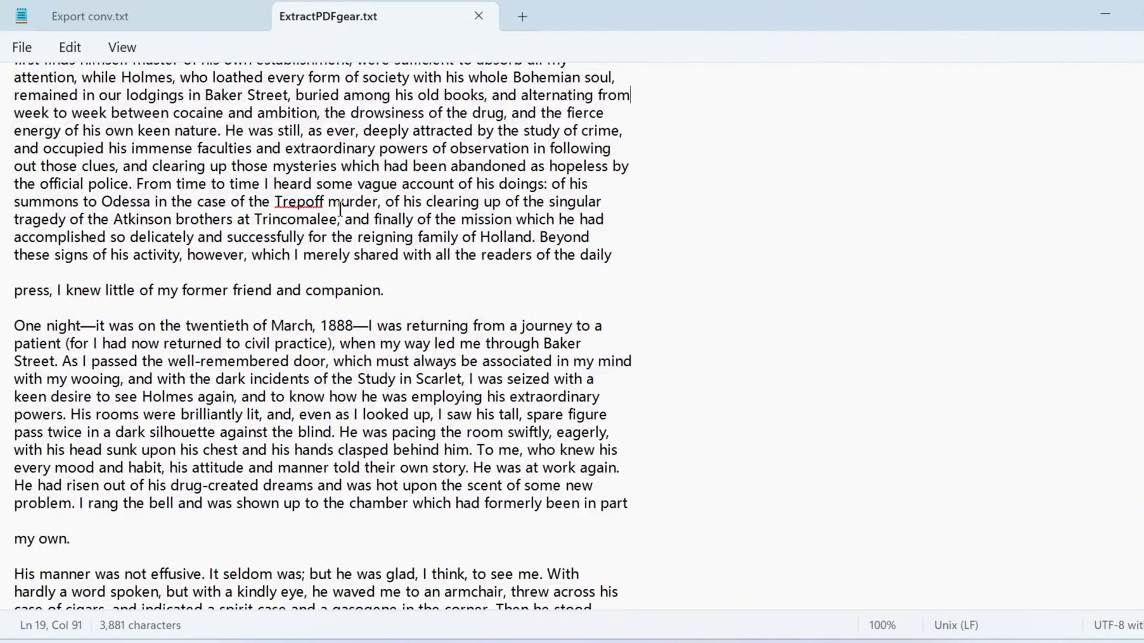
scroll(312, 264, down, 2)
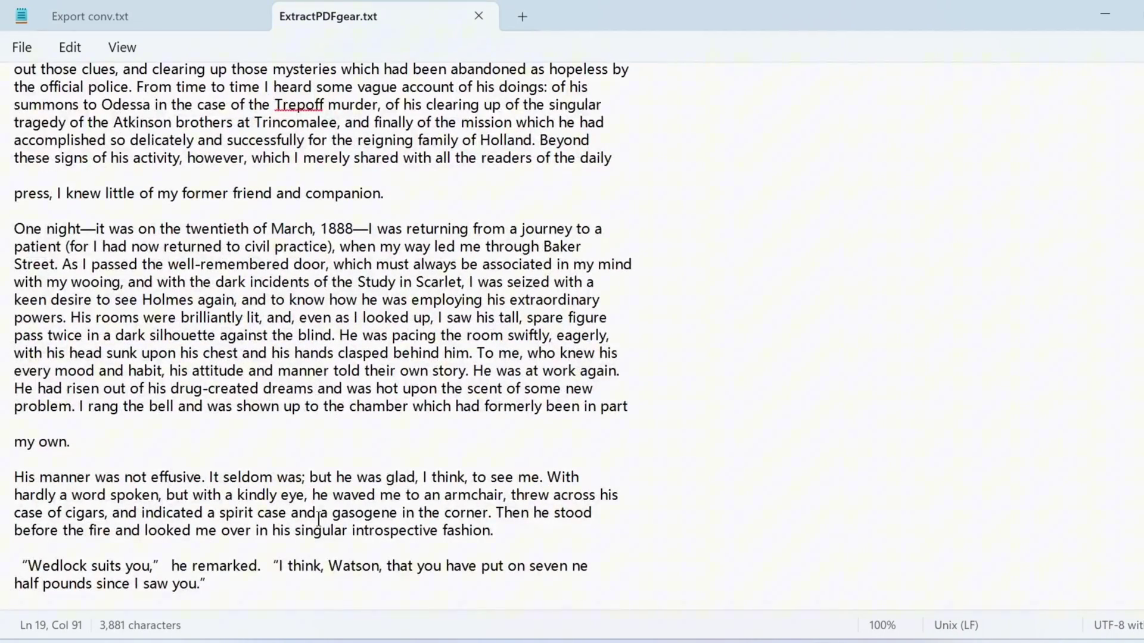
scroll(318, 521, up, 8)
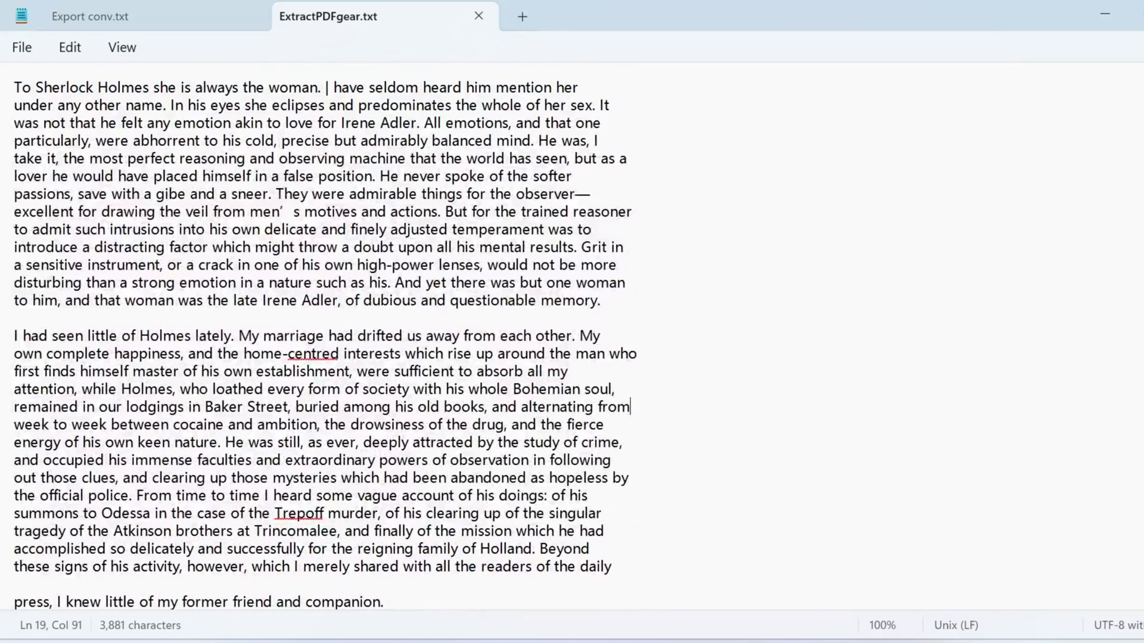
key(alt+F4)
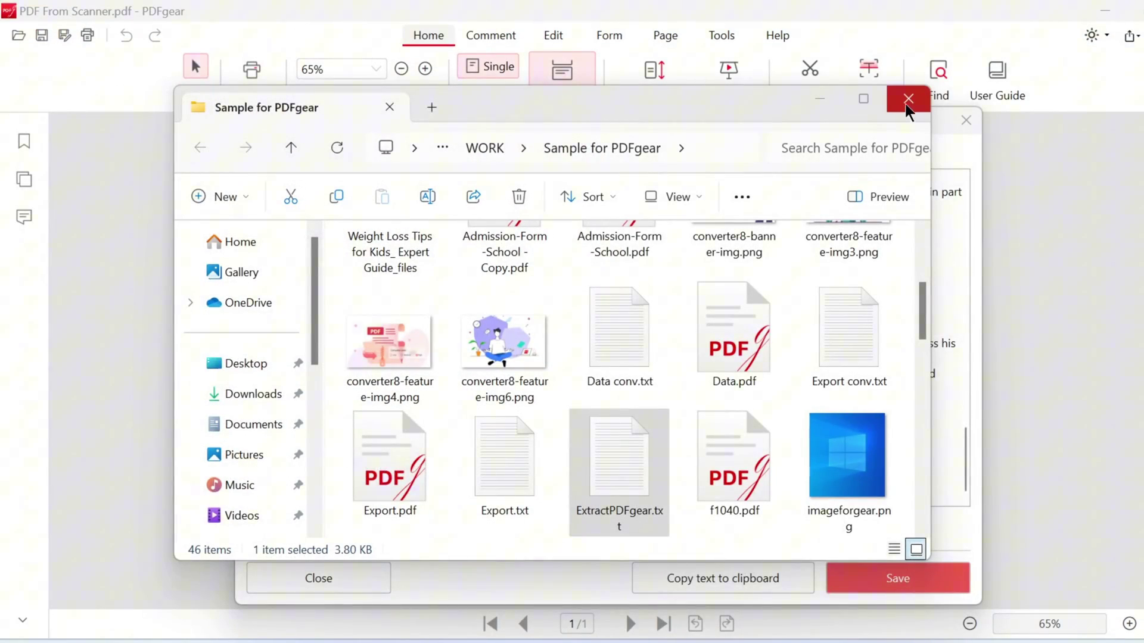
Step: Close the folder, keep English as the OCR language, and close the Extract Text dialog
click(902, 106)
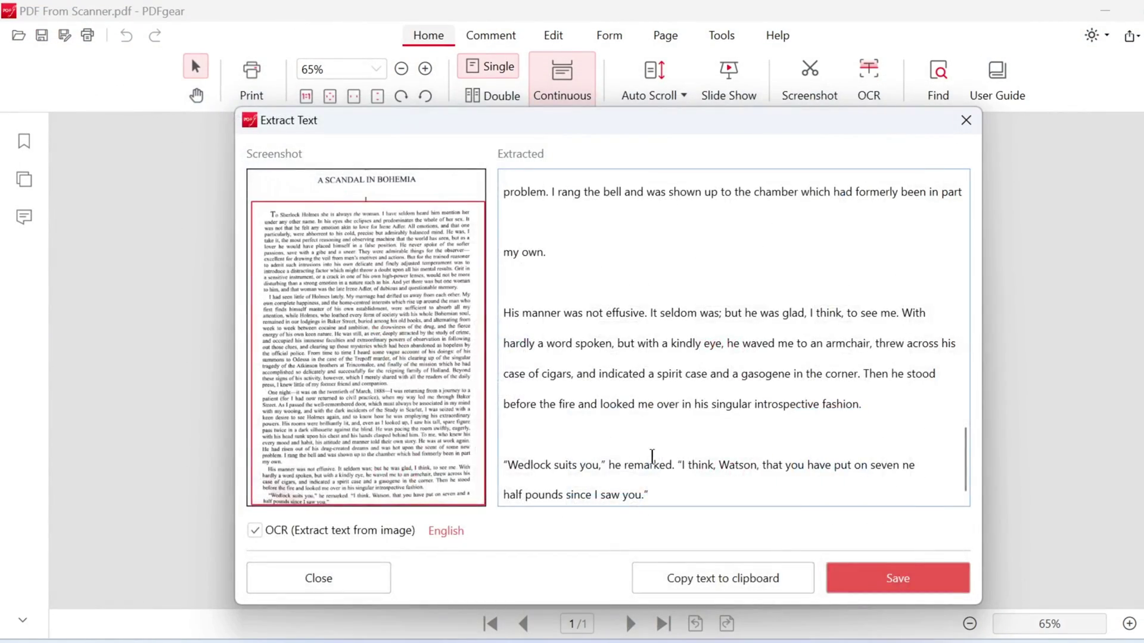
click(448, 531)
scroll(562, 459, down, 1)
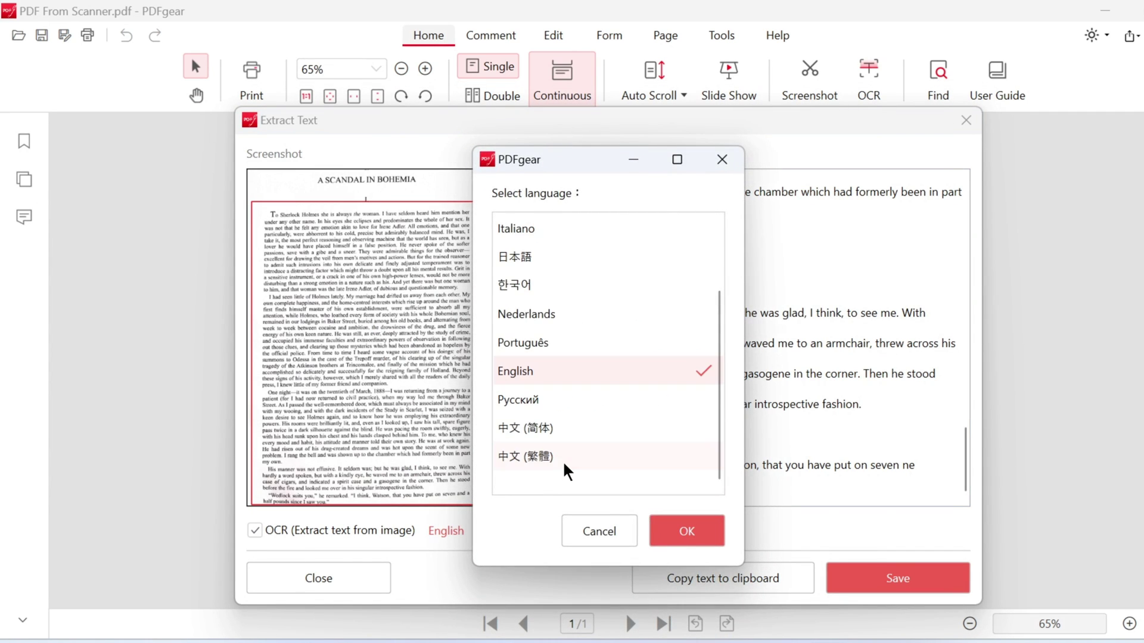
scroll(563, 460, up, 1)
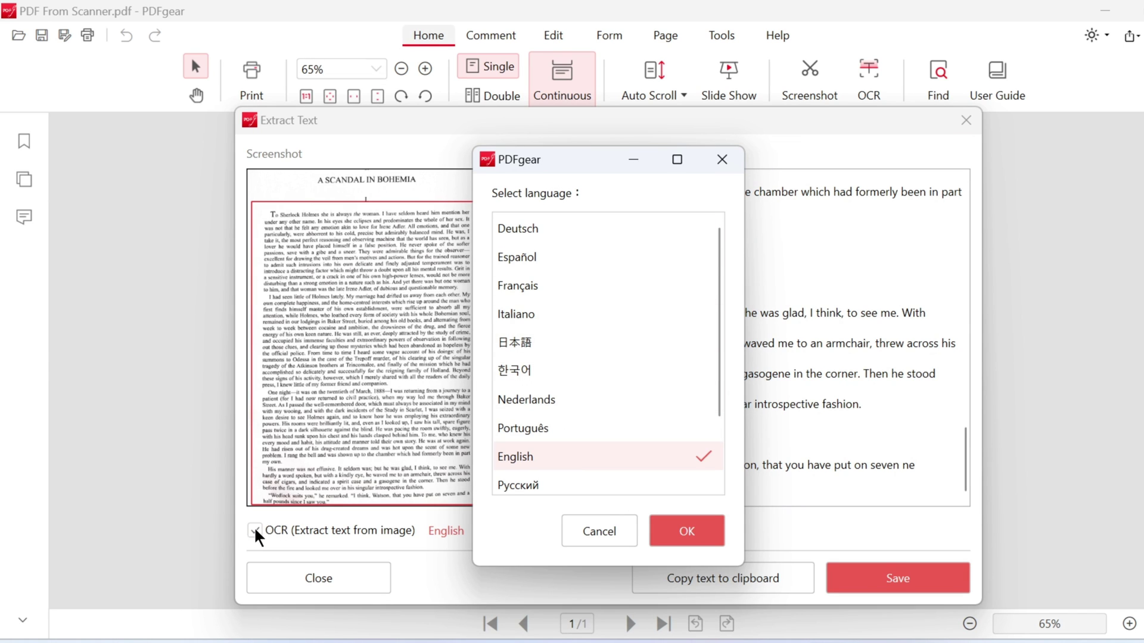
click(672, 535)
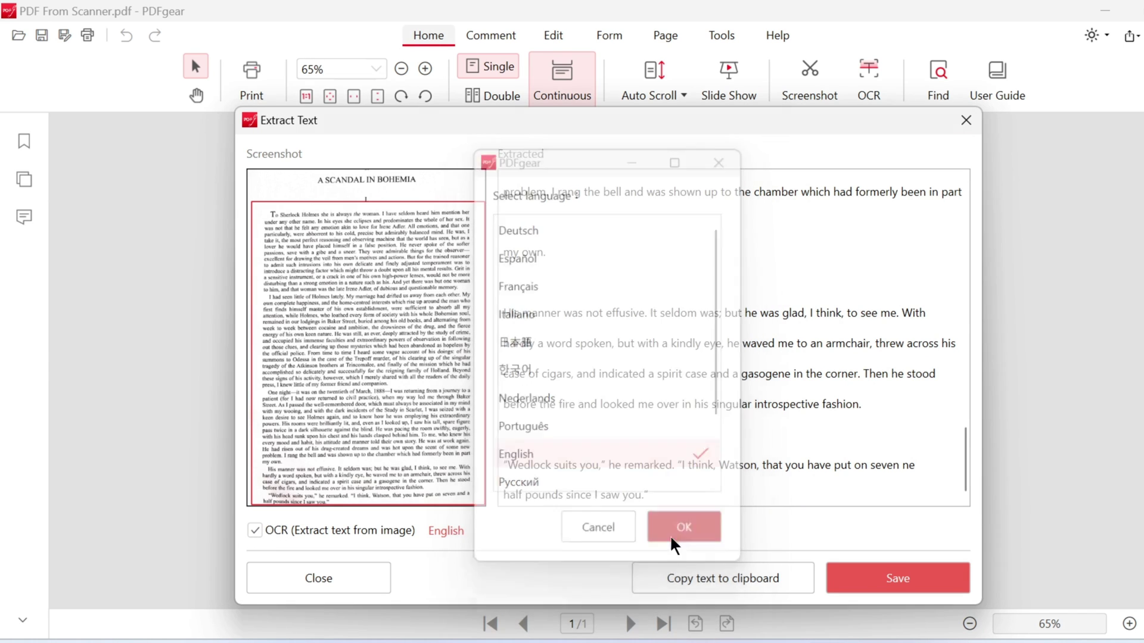
click(306, 578)
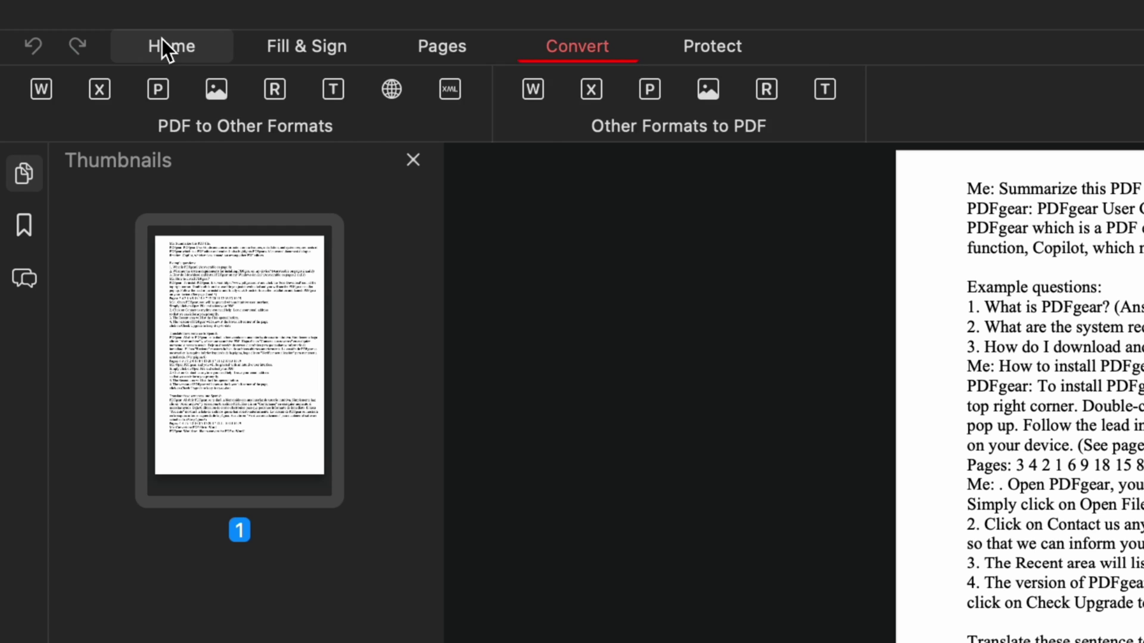
Step: Run Screenshot OCR on a box around the Example questions passage
click(76, 7)
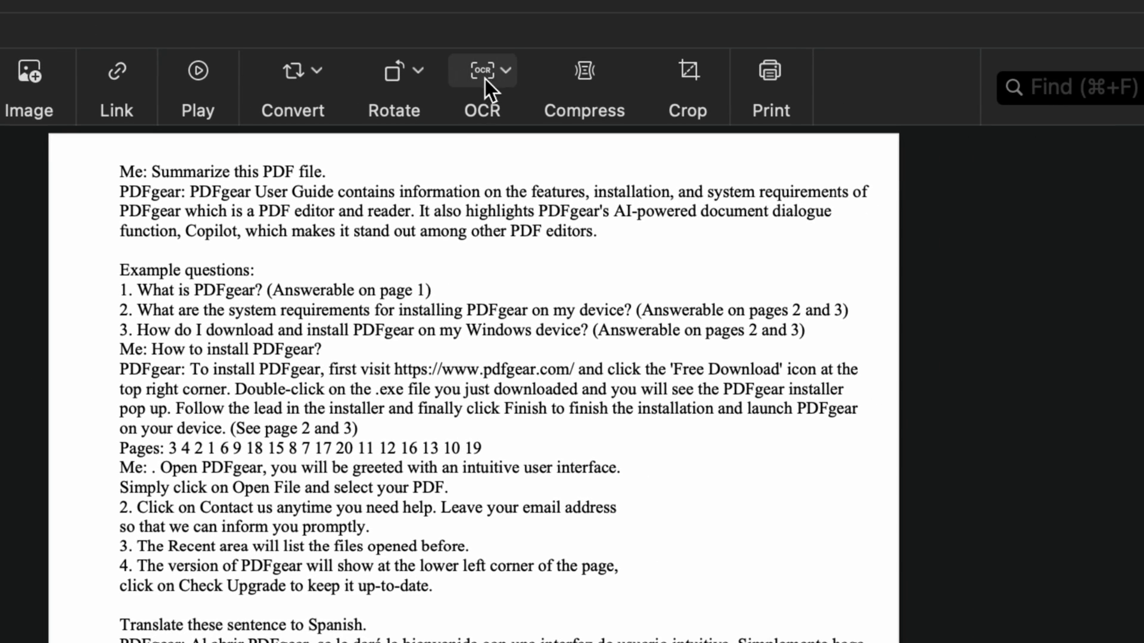
click(485, 78)
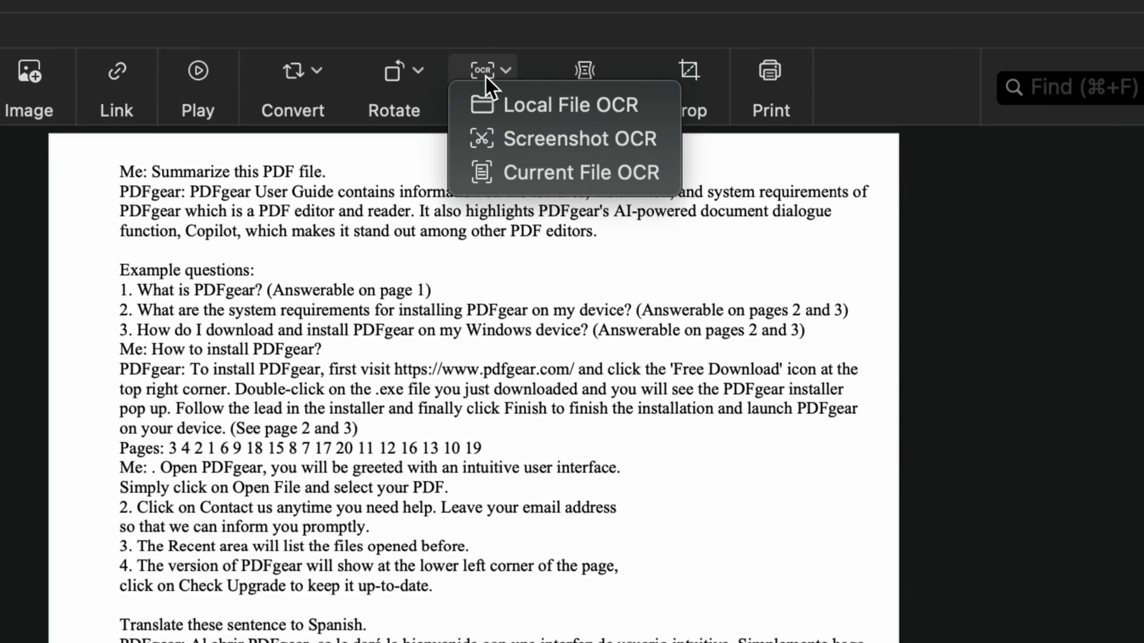
click(510, 137)
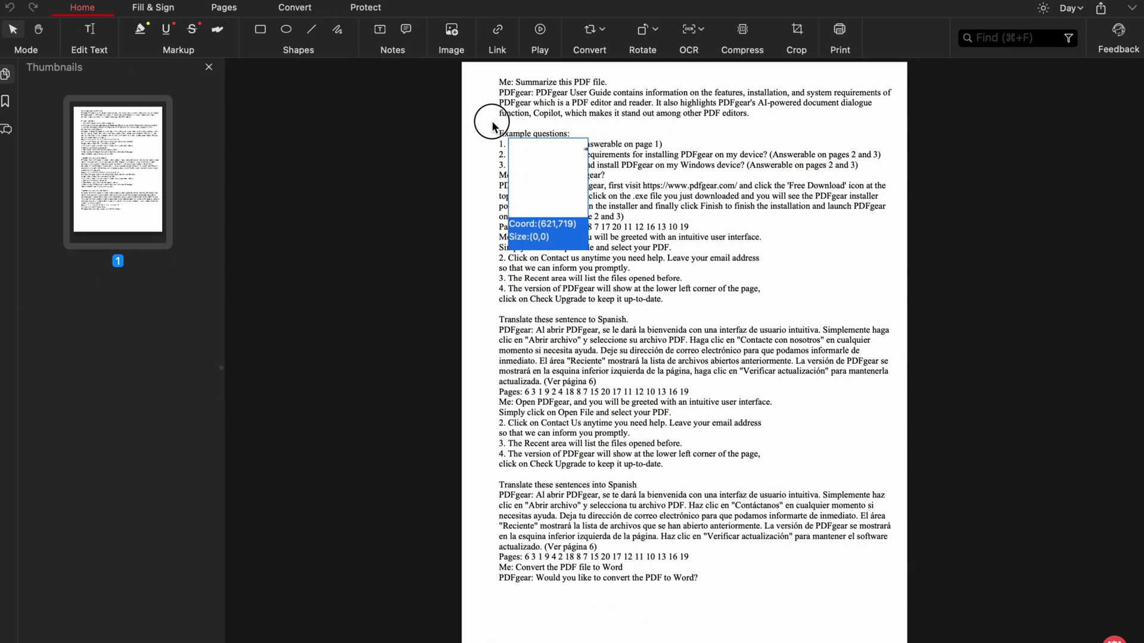
drag(491, 120, 895, 309)
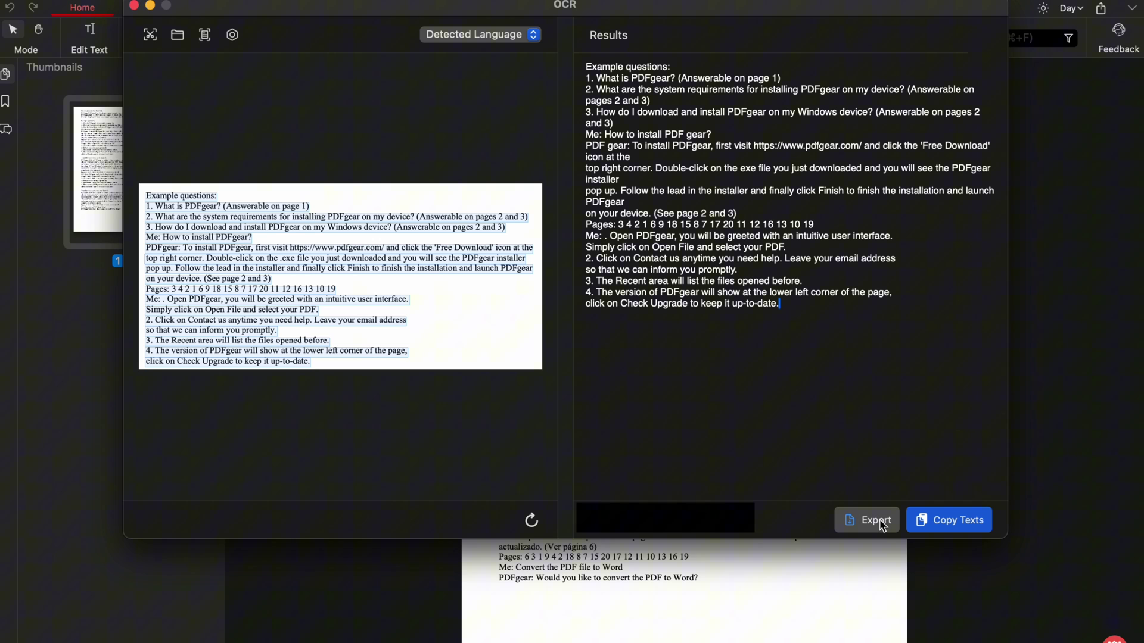
Step: Export the recognised text and delete the last word of the results
click(882, 526)
click(791, 329)
key(BackSpace)
key(BackSpace)
key(BackSpace)
key(BackSpace)
key(BackSpace)
key(BackSpace)
key(BackSpace)
key(BackSpace)
key(BackSpace)
key(BackSpace)
key(BackSpace)
key(BackSpace)
key(BackSpace)
key(BackSpace)
key(BackSpace)
key(BackSpace)
key(BackSpace)
key(BackSpace)
key(BackSpace)
key(BackSpace)
key(BackSpace)
key(BackSpace)
key(BackSpace)
key(BackSpace)
key(BackSpace)
key(BackSpace)
key(BackSpace)
key(BackSpace)
key(BackSpace)
key(BackSpace)
key(BackSpace)
key(BackSpace)
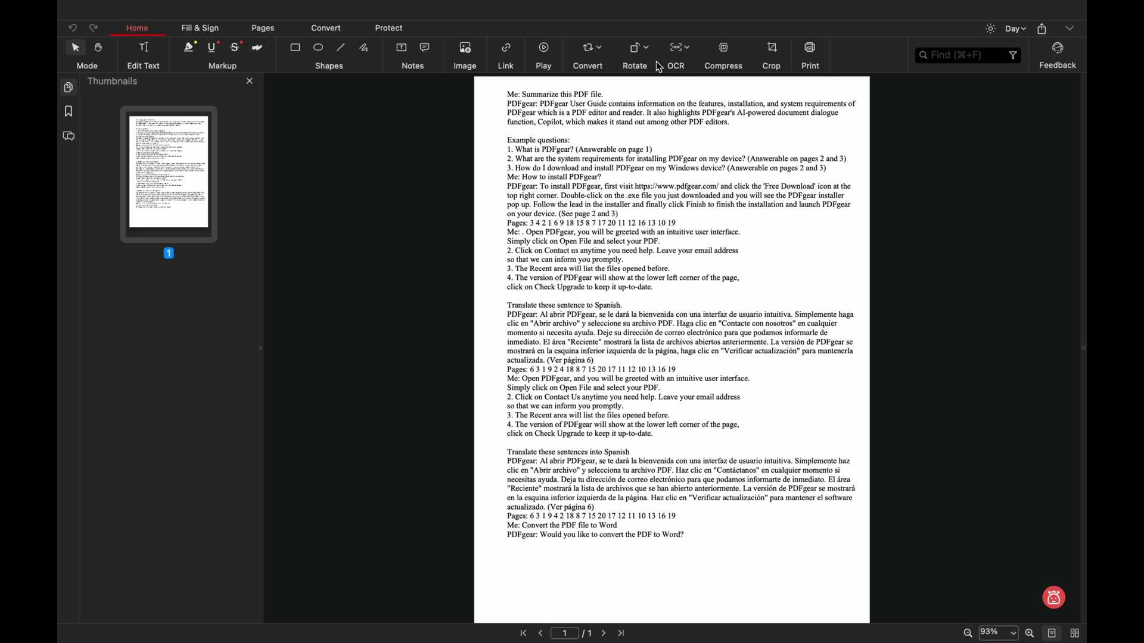
Step: Run Current File OCR on the whole page and review the results
click(670, 60)
click(688, 95)
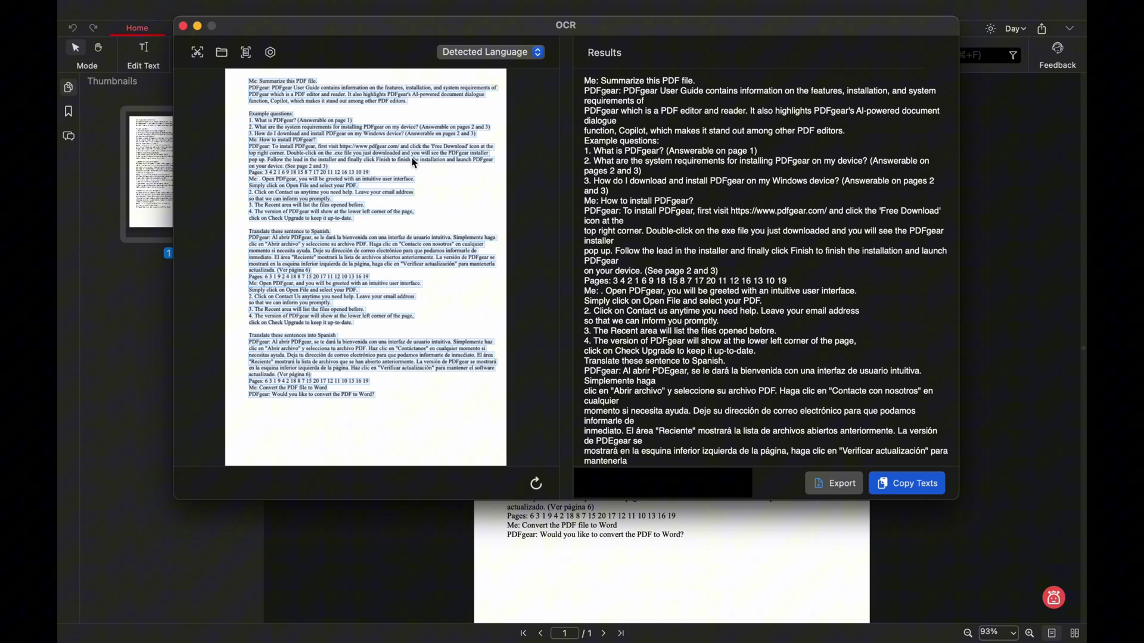
scroll(772, 298, down, 5)
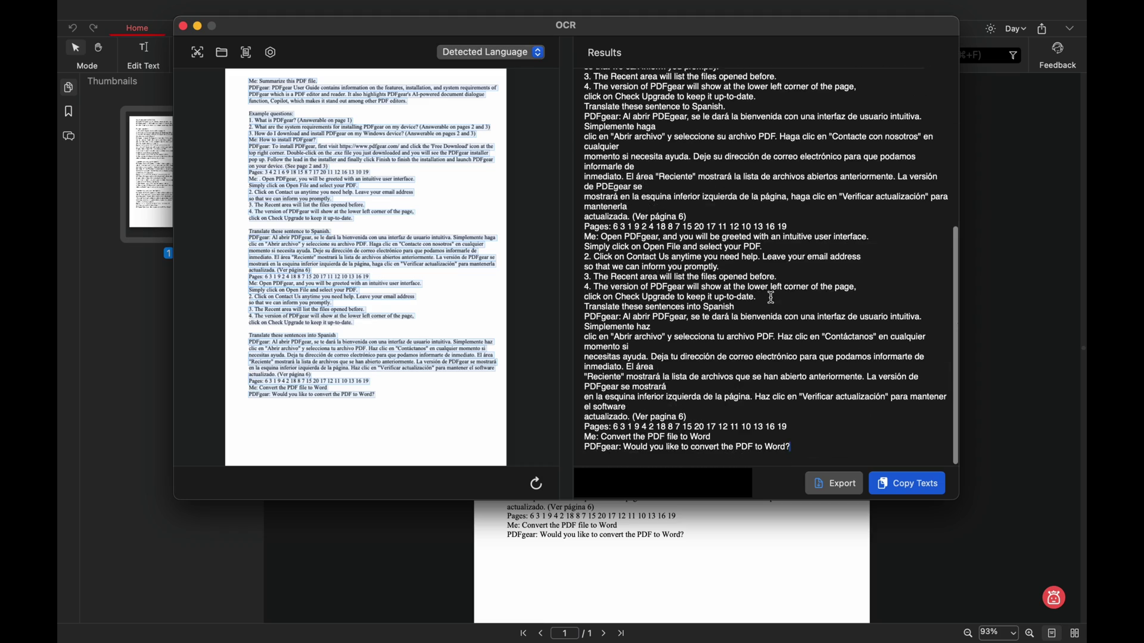
scroll(772, 298, up, 5)
scroll(772, 298, down, 5)
scroll(772, 298, up, 5)
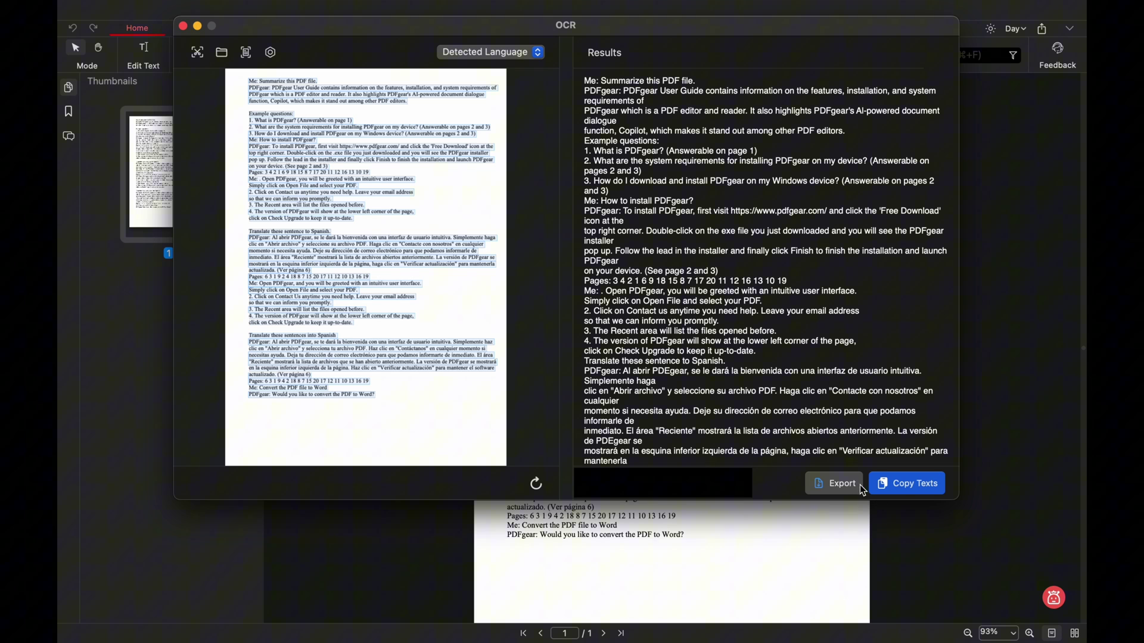
scroll(845, 331, down, 3)
Step: Replace 'lista de archivos abiertos' with 'som' in the results, then close the OCR window
drag(844, 334, 745, 335)
key(BackSpace)
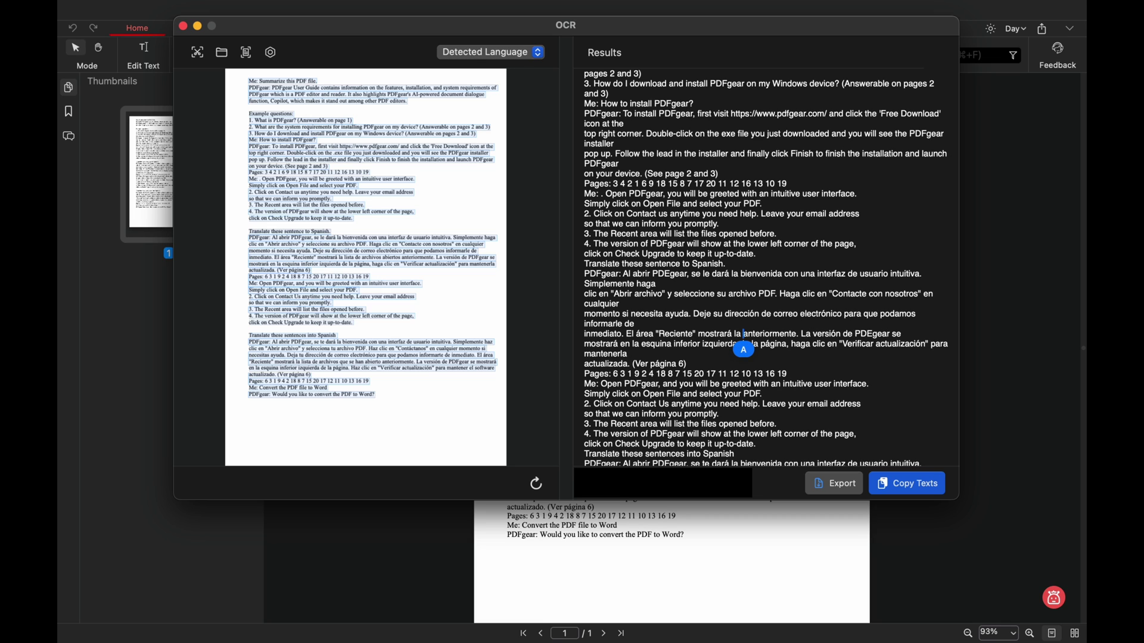
text(som)
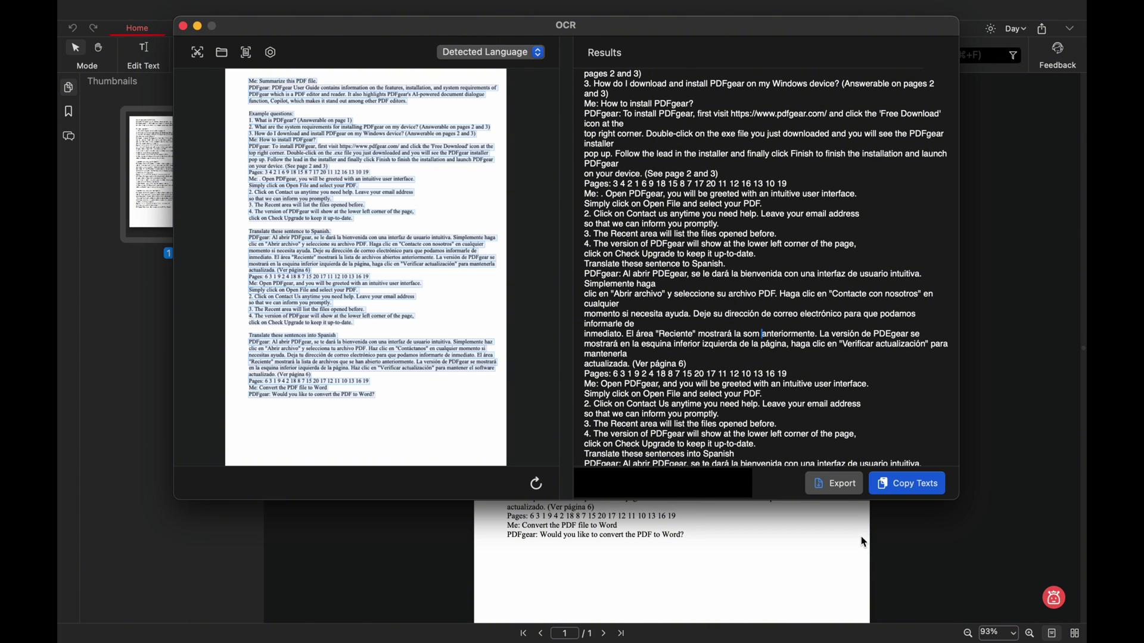
click(183, 26)
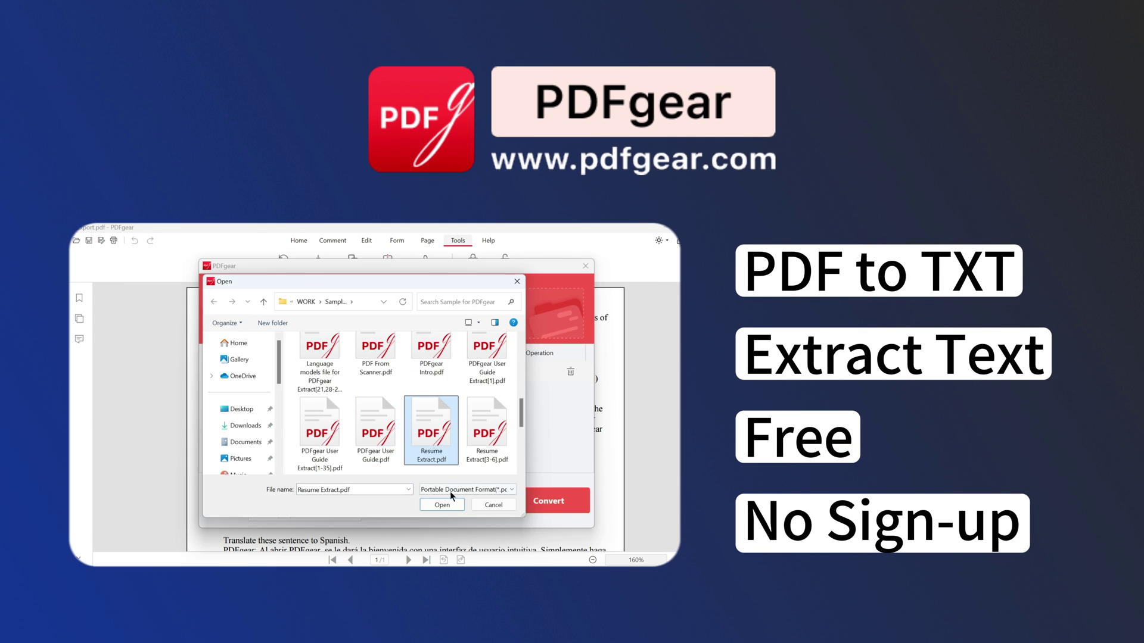
click(449, 491)
click(418, 392)
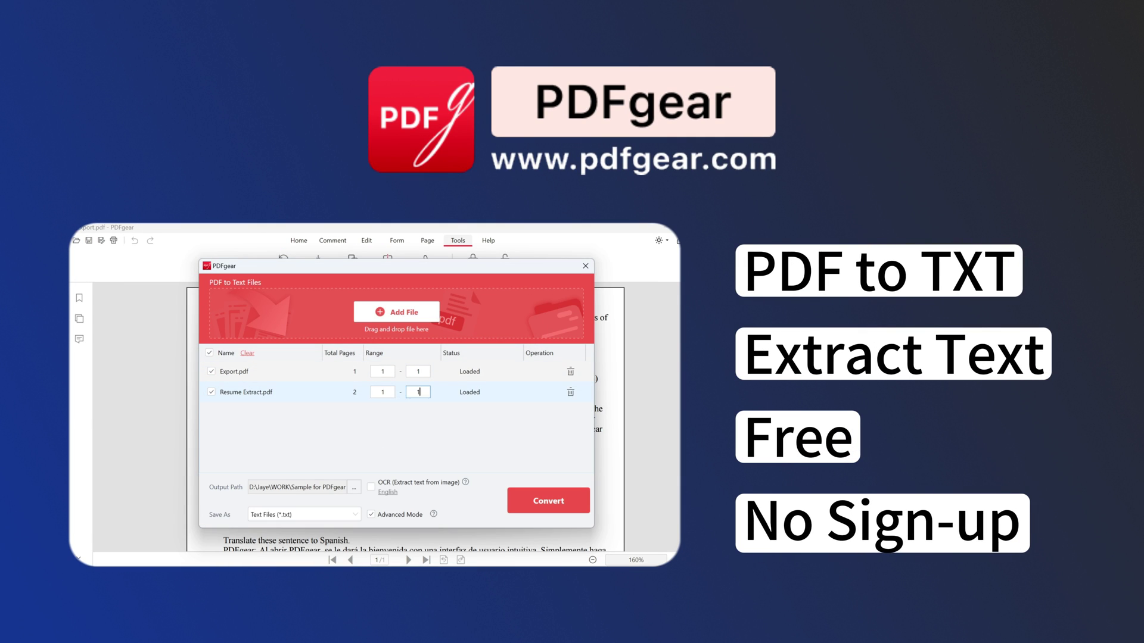